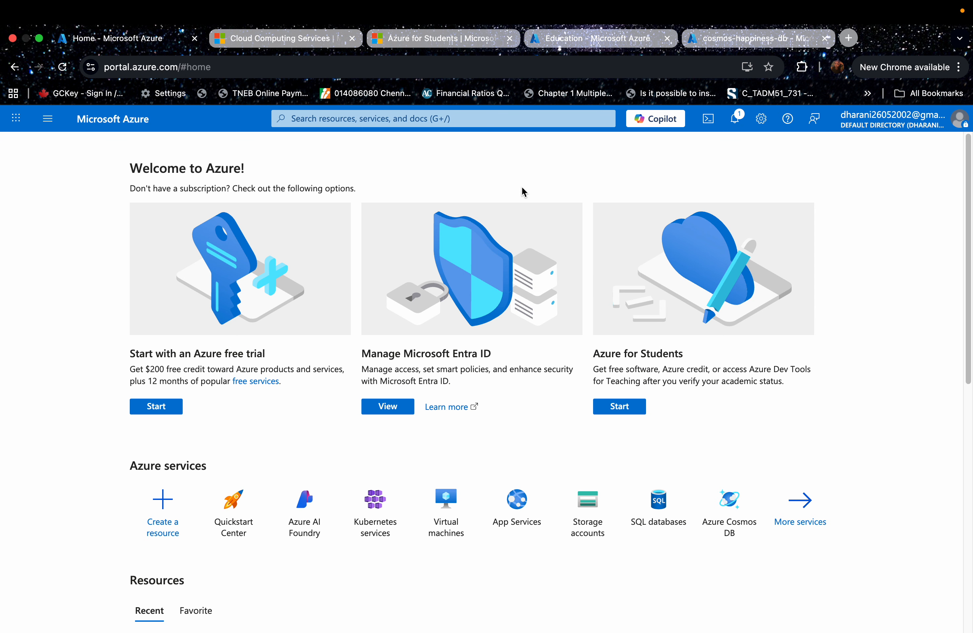
- Look over the Azure home page and the Azure for Students offer page
left_click(253, 41)
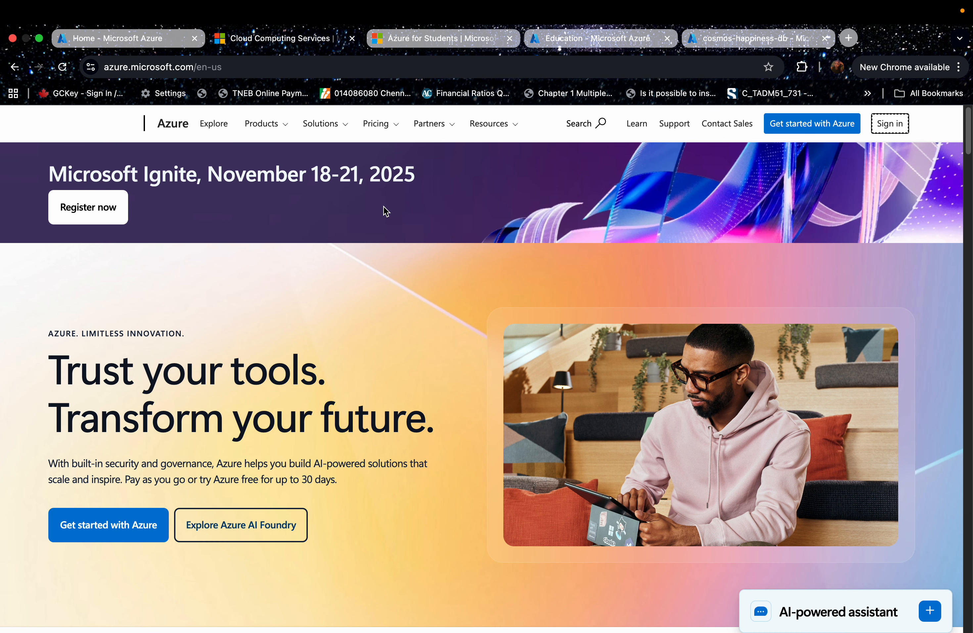
left_click(456, 38)
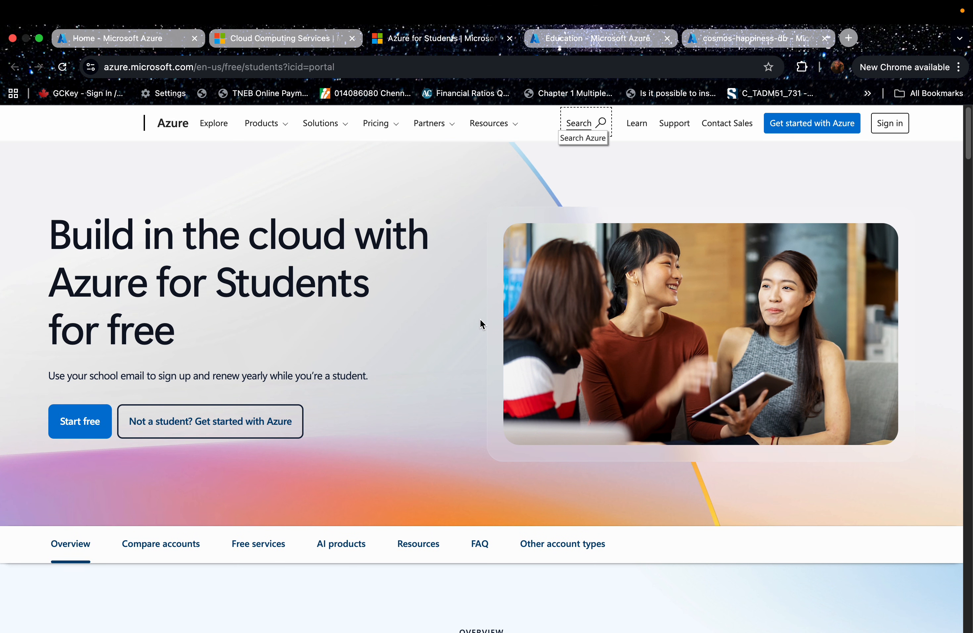
scroll(480, 322, "down", 1)
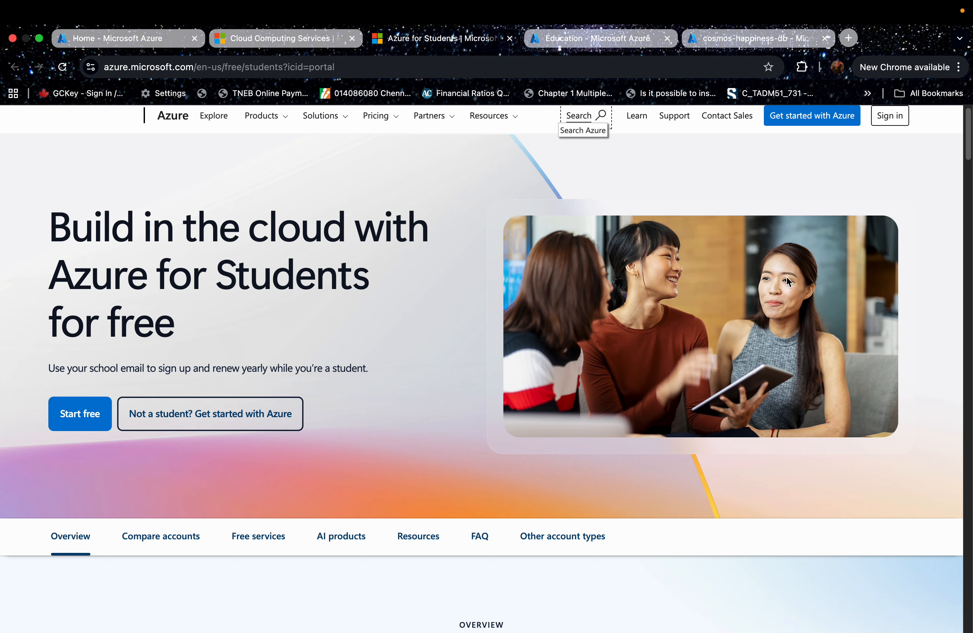
- Open Azure Cosmos DB in the student account's Azure portal and start creating an Azure Cosmos DB for NoSQL account
key("ctrl+Tab")
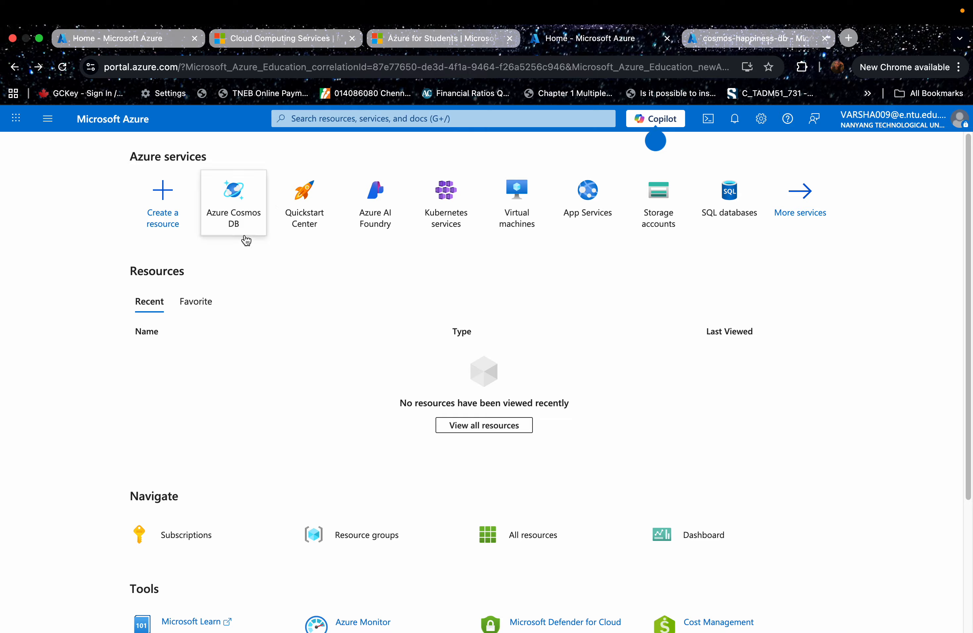
left_click(235, 214)
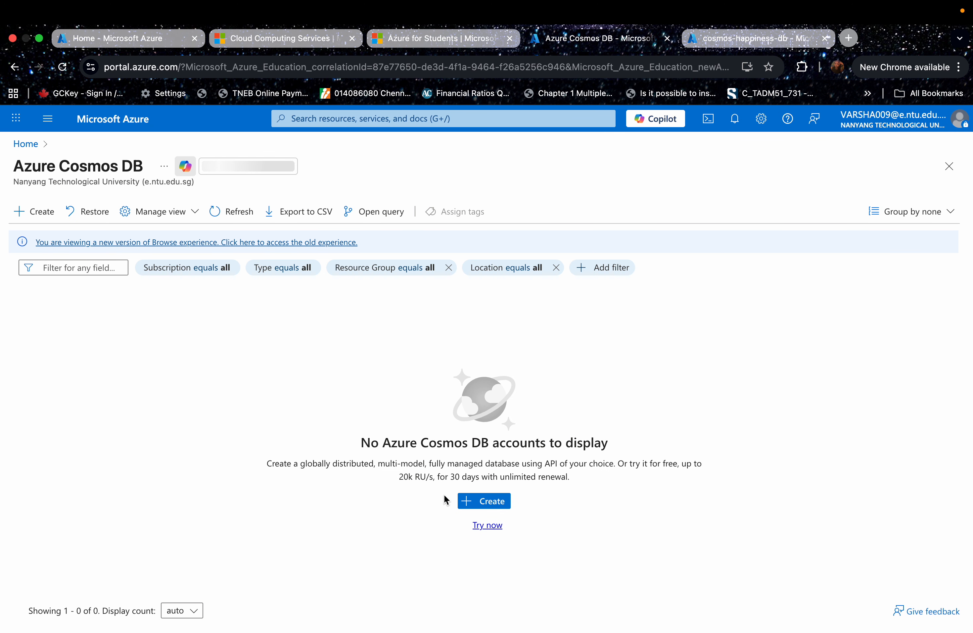
left_click(473, 502)
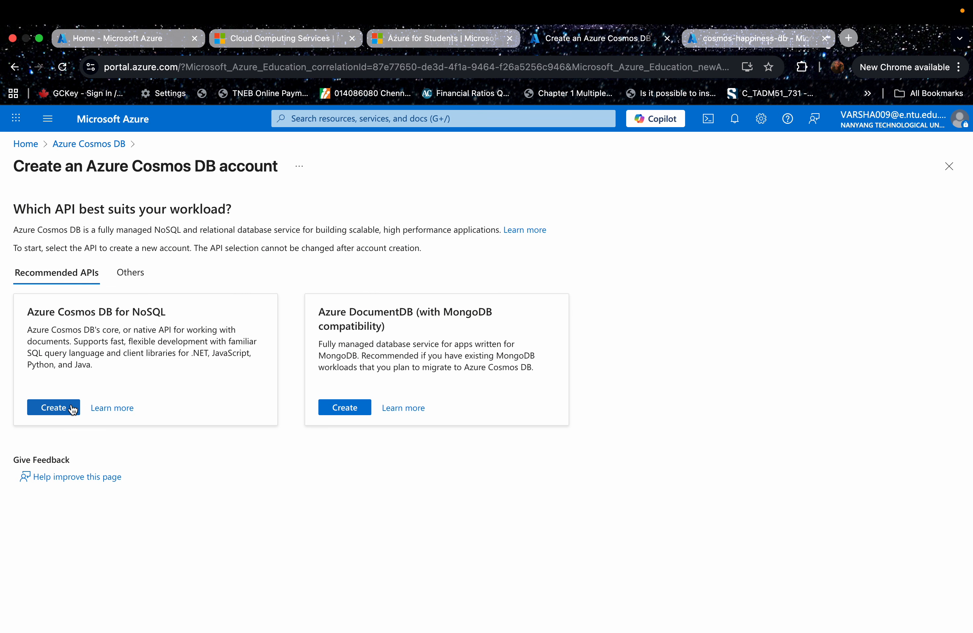
left_click(54, 407)
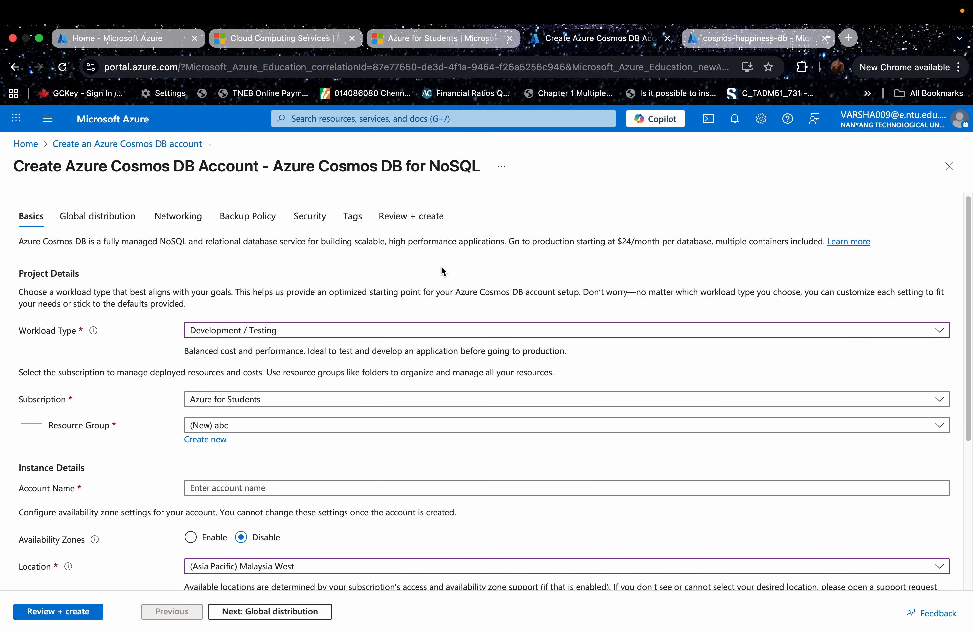
- Choose the Development / Testing workload type and confirm abc as the new resource group
left_click(279, 333)
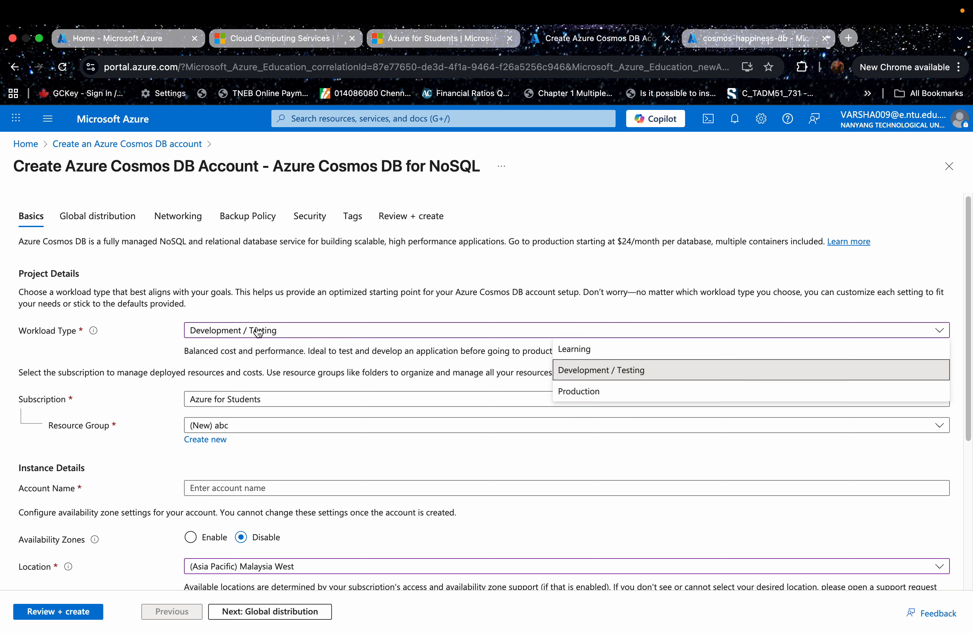
left_click(572, 372)
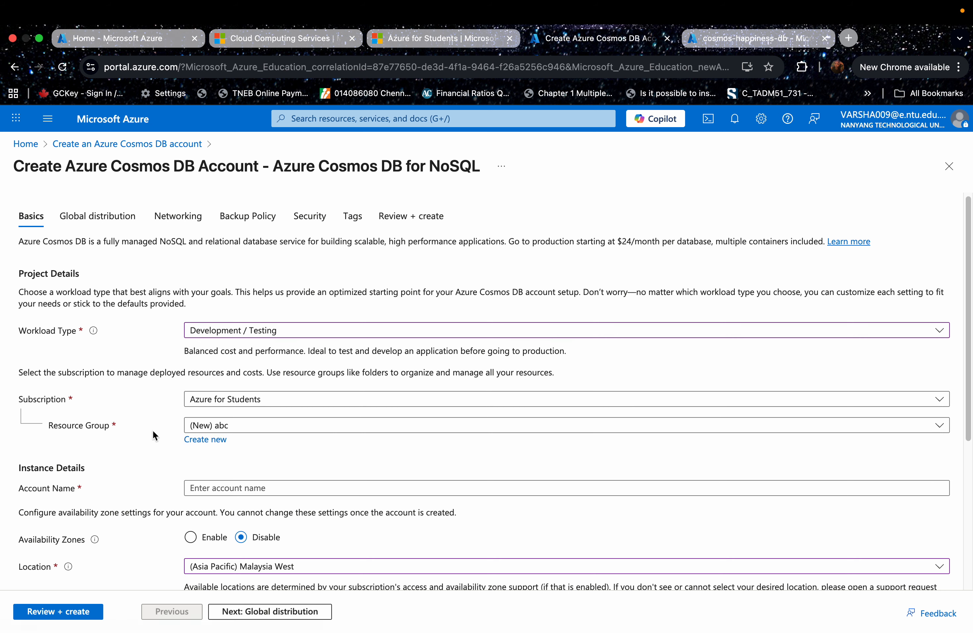
left_click(212, 441)
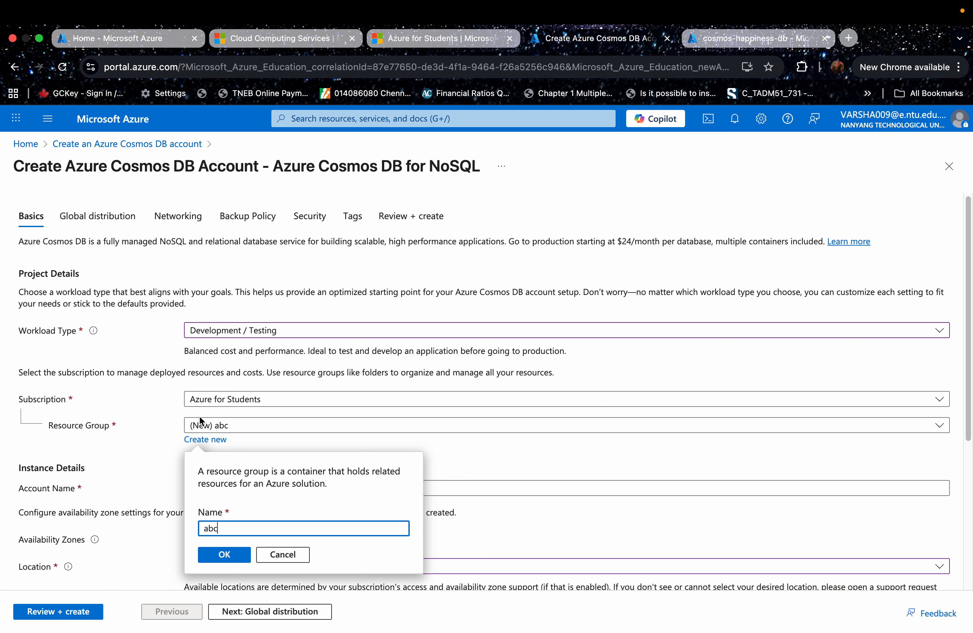
left_click(225, 555)
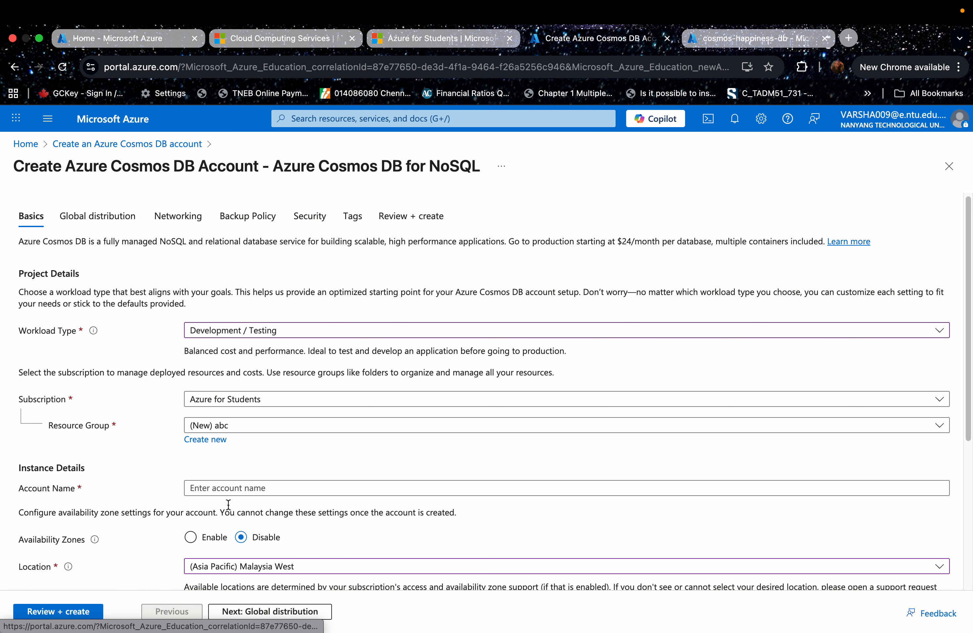
- Enter the account name and continue from the basic settings to the global distribution settings
left_click(226, 489)
type("dharani")
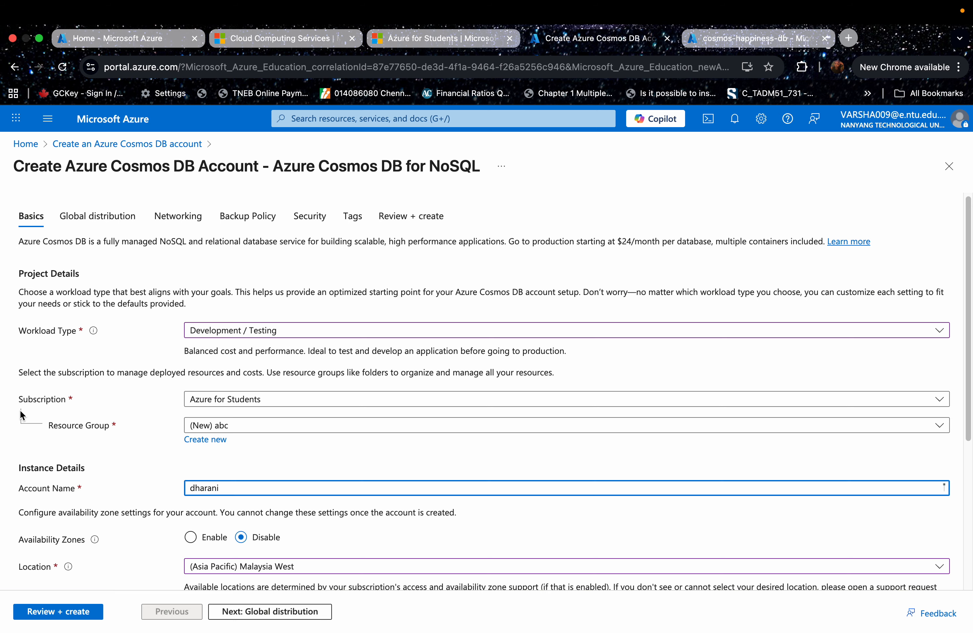
scroll(41, 411, "down", 3)
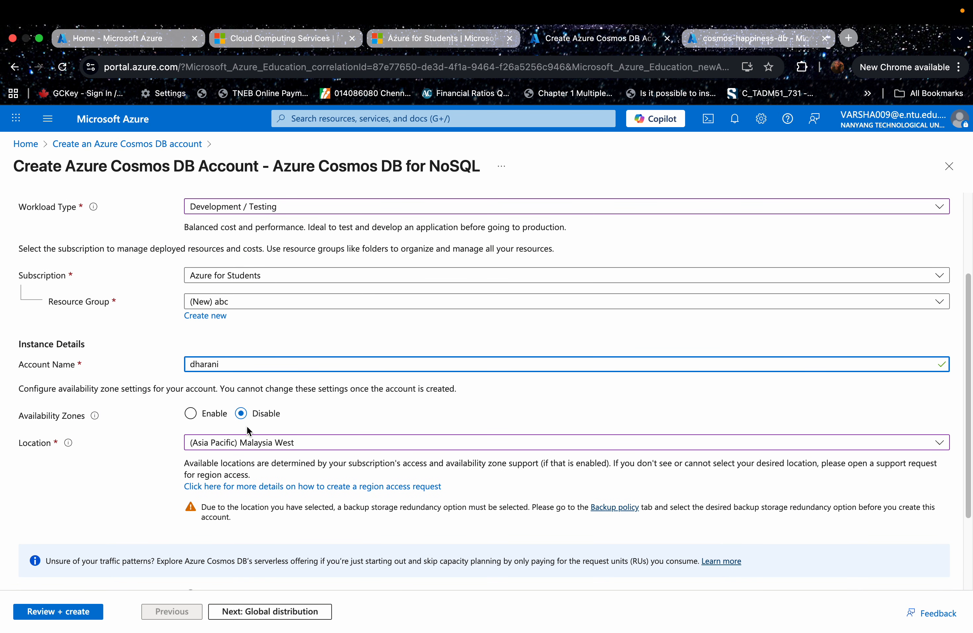
scroll(269, 436, "down", 1)
scroll(230, 429, "down", 1)
scroll(287, 440, "down", 3)
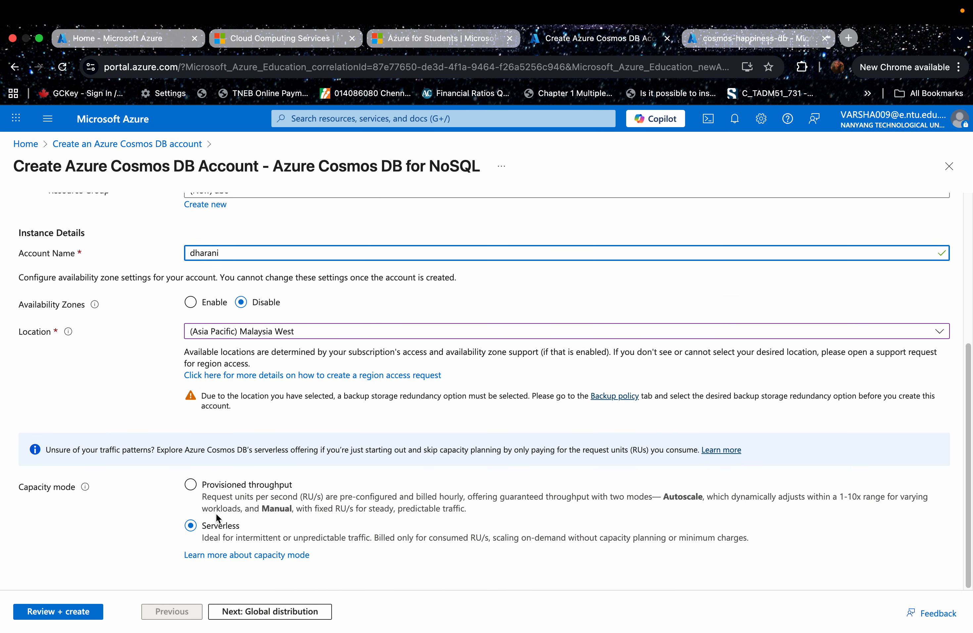
left_click(280, 612)
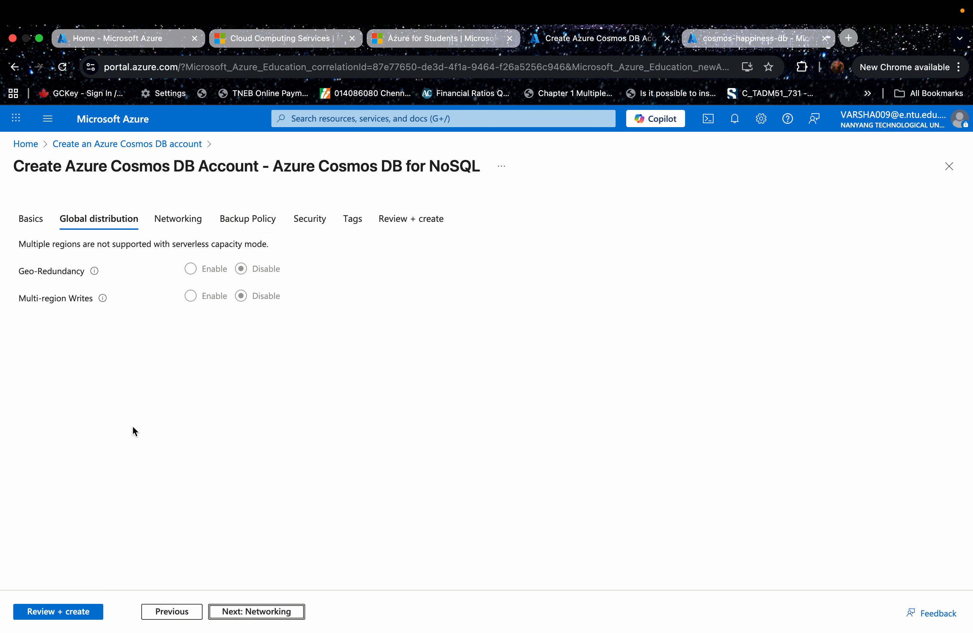
- Go through the networking settings and select locally-redundant backup storage in the backup policy
left_click(178, 224)
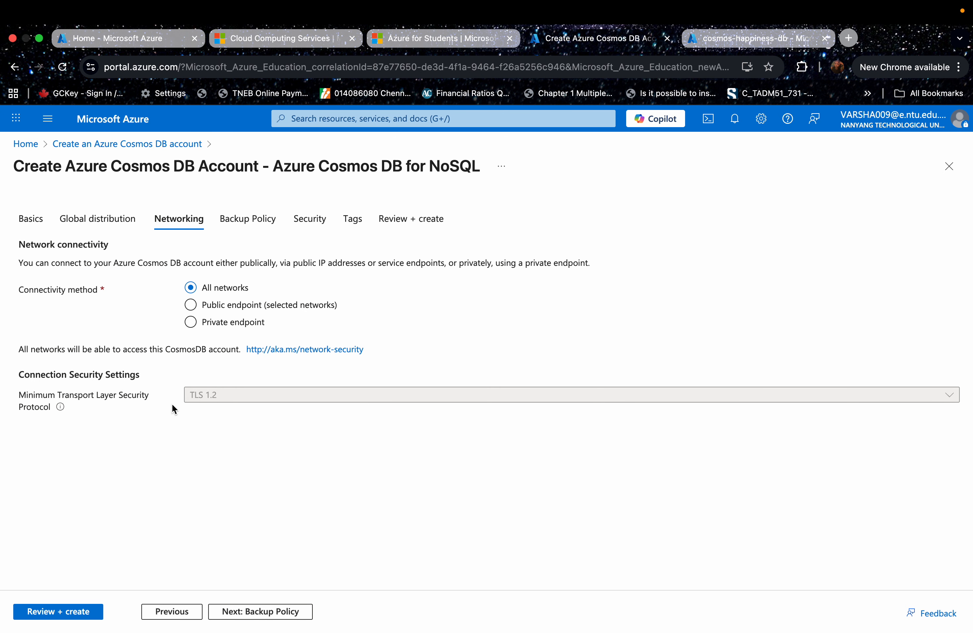
left_click(236, 225)
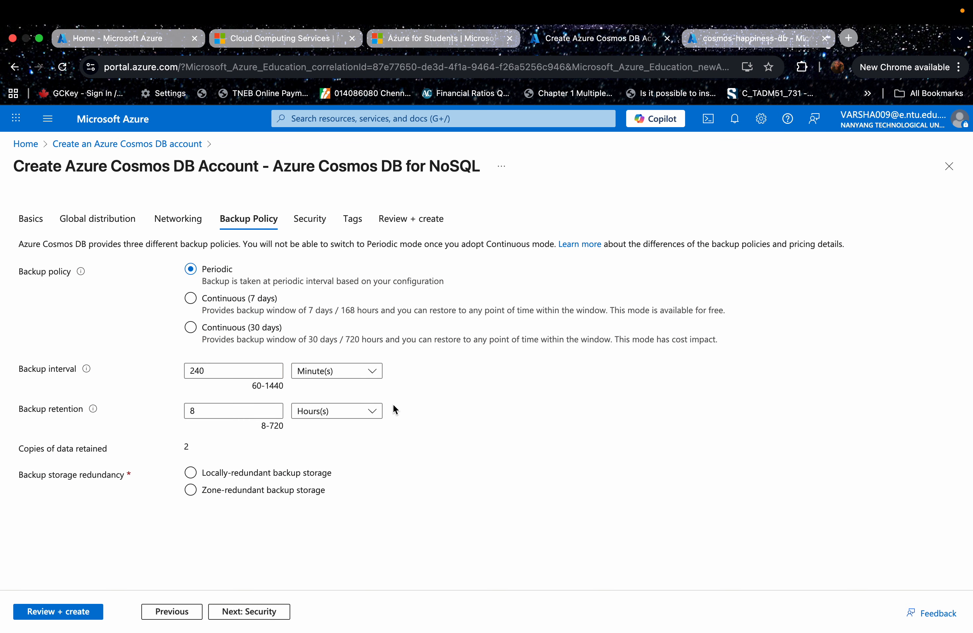
left_click(201, 489)
left_click(192, 474)
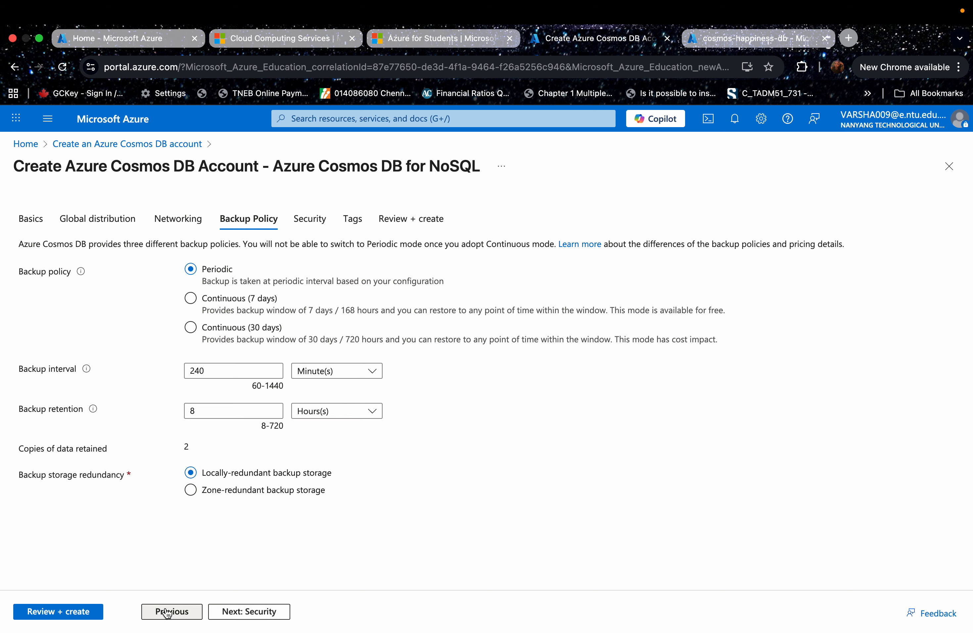
- Advance through the security and tags settings to the final review of the new account
left_click(257, 613)
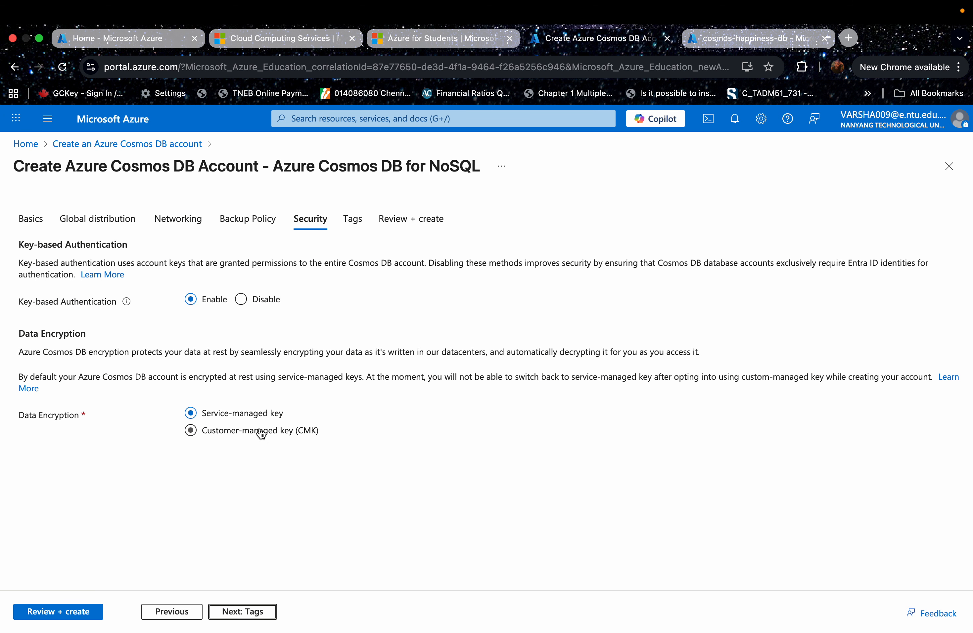
left_click(352, 220)
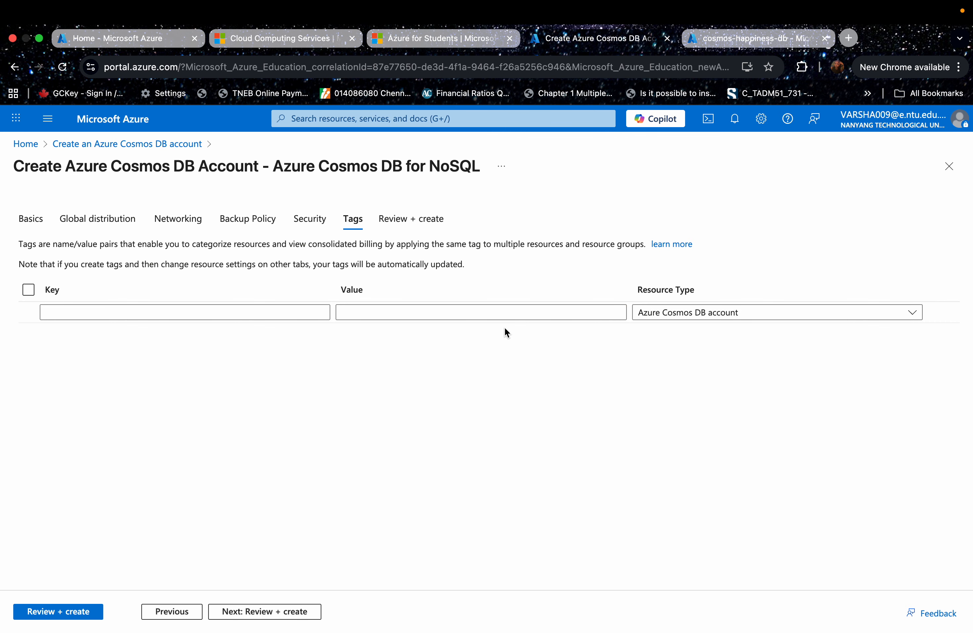
left_click(402, 226)
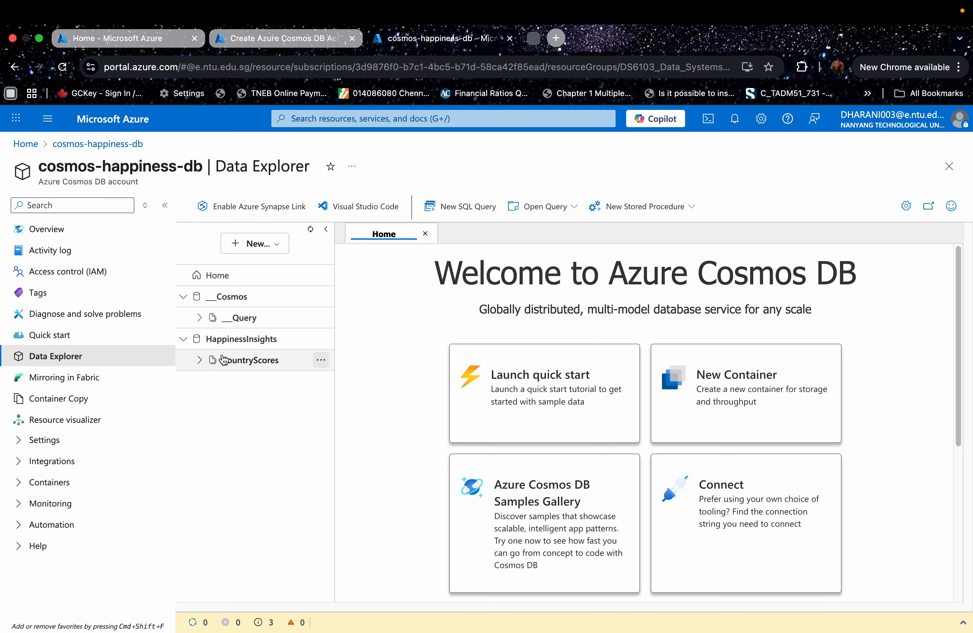
- Expand the CountryScores container in HappinessInsights and inspect the New Container form without creating a container
left_click(198, 361)
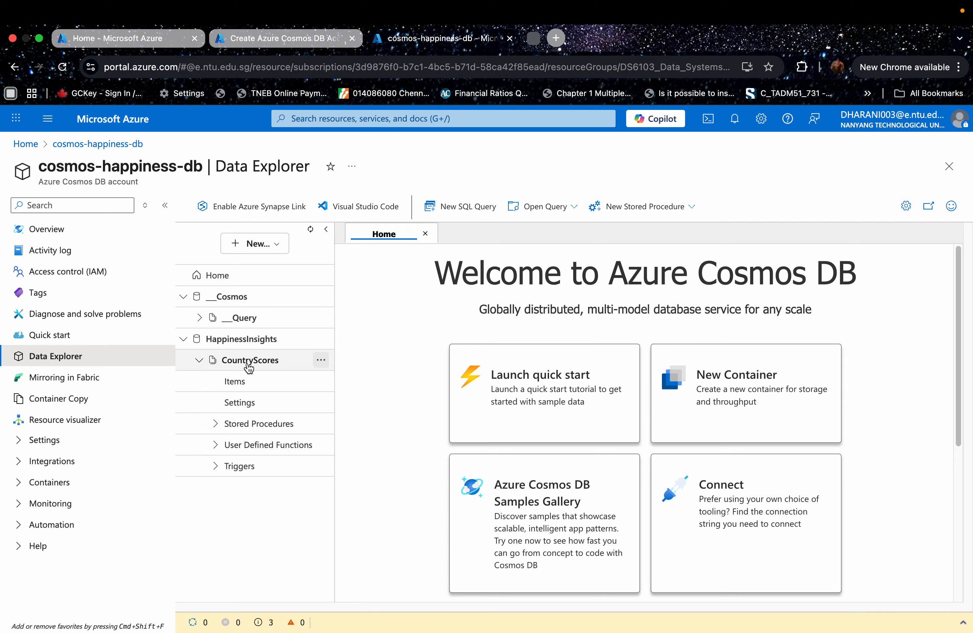
left_click(246, 255)
left_click(249, 269)
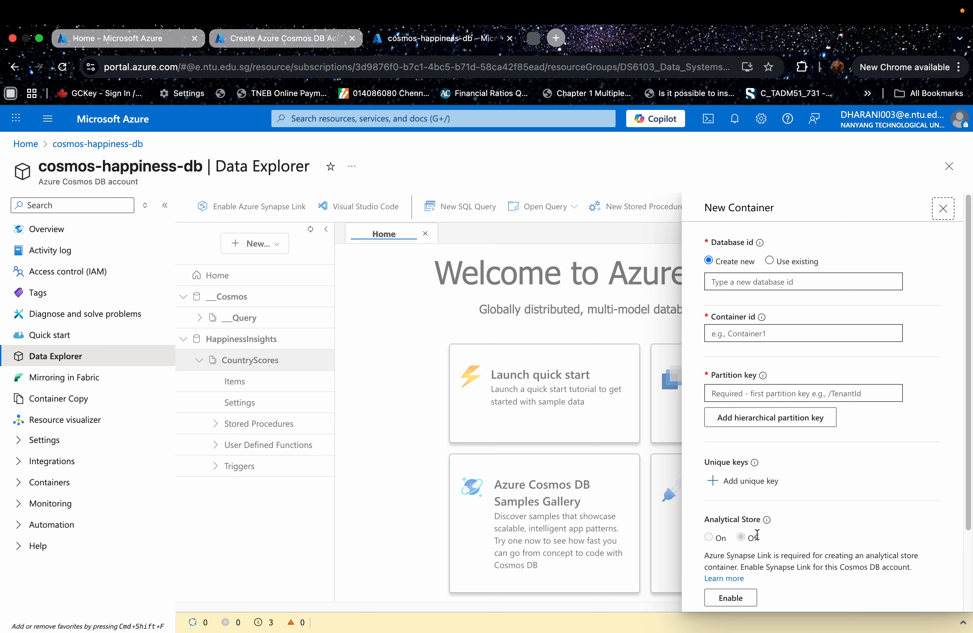
scroll(742, 541, "down", 1)
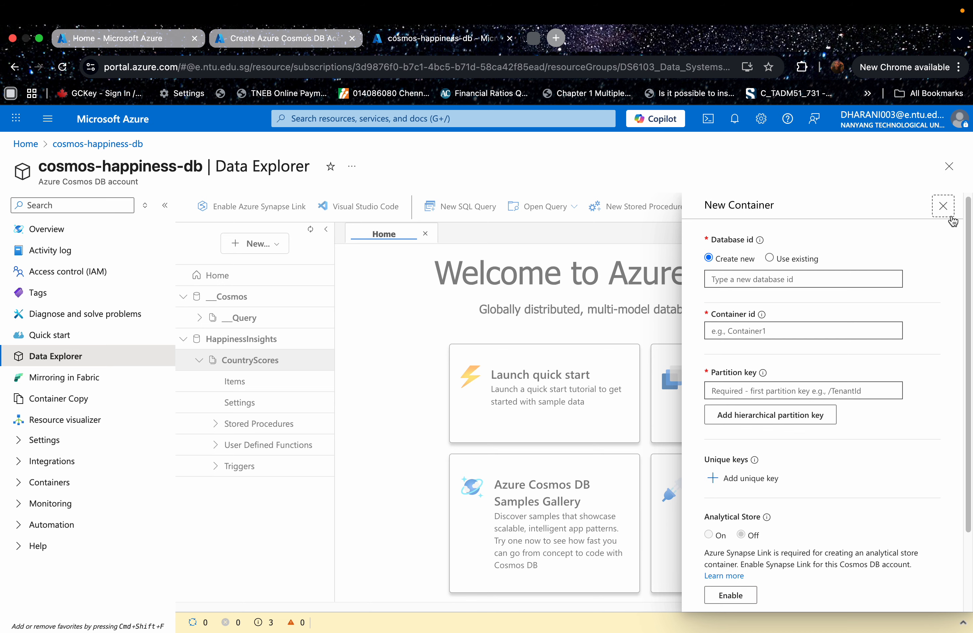
left_click(943, 206)
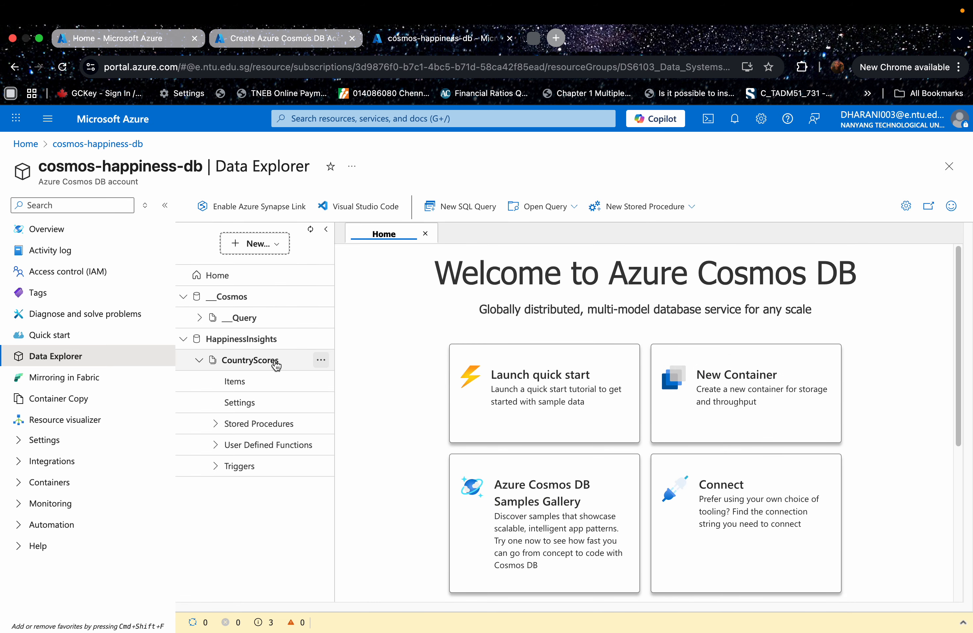
- Open the items of the CountryScores container and inspect the documents with ids 4, 3 and 5
left_click(245, 382)
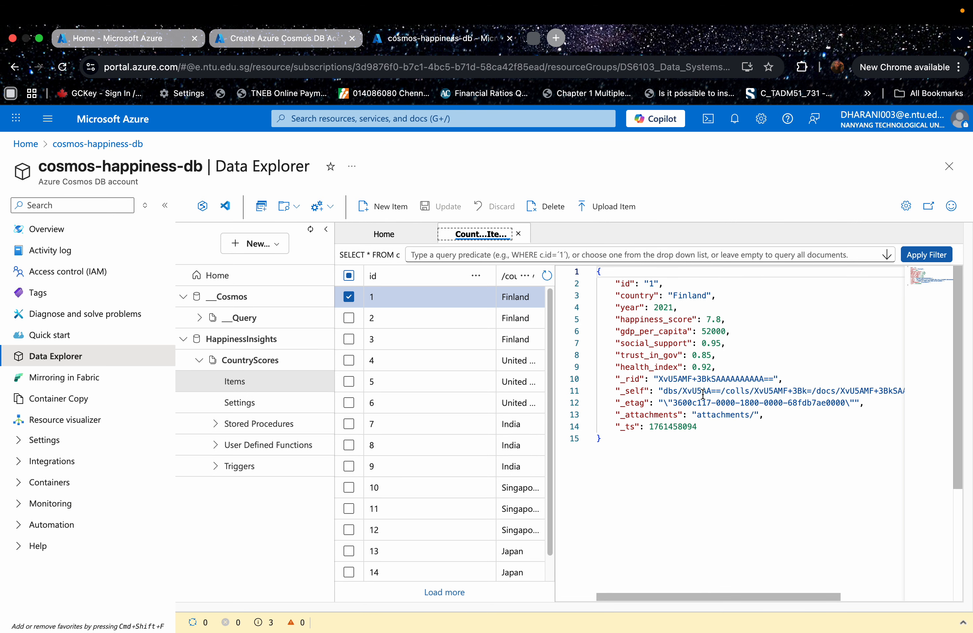
left_click(429, 358)
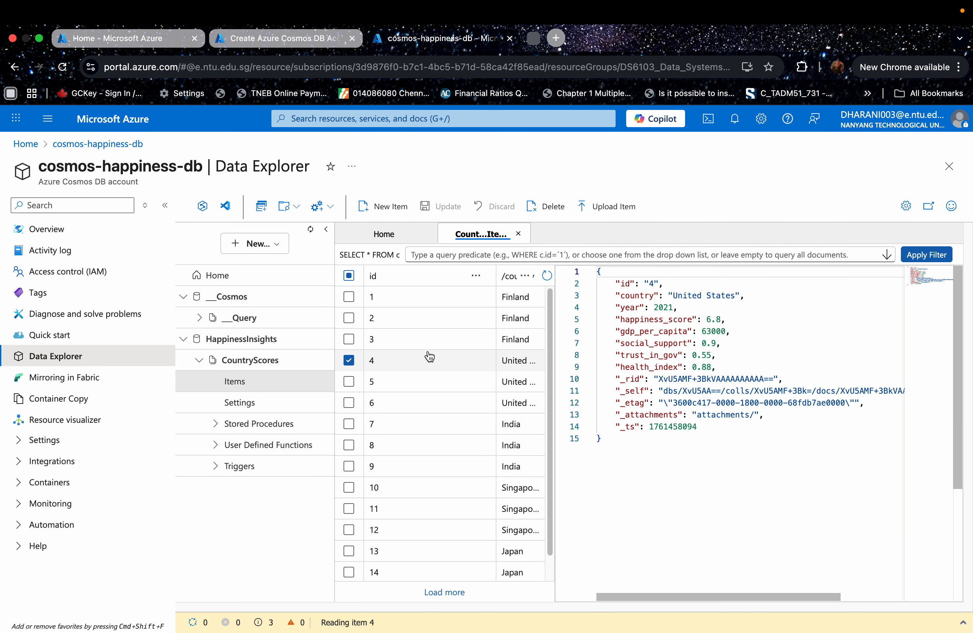
left_click(415, 392)
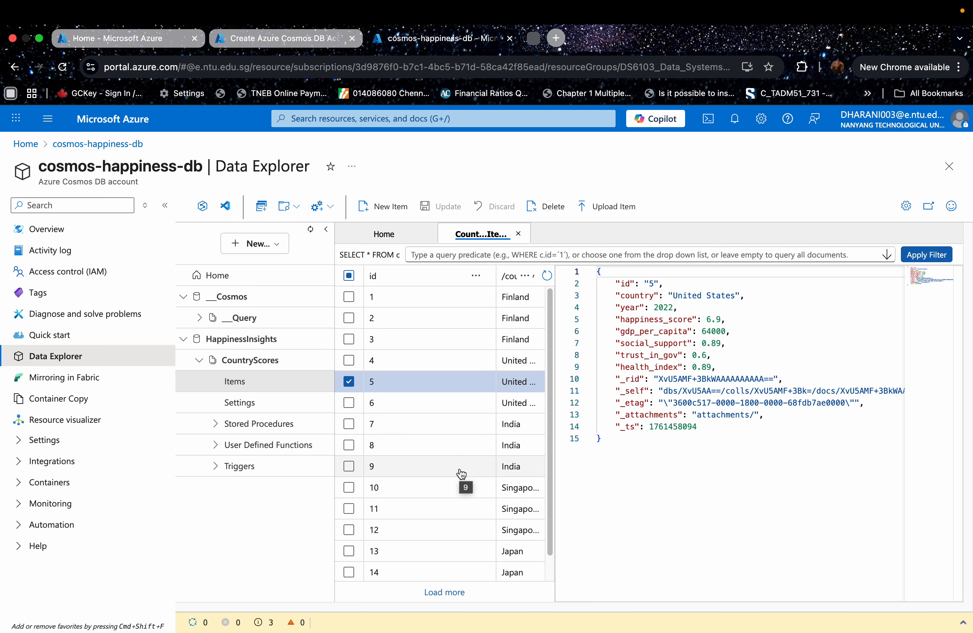
left_click(443, 341)
left_click(441, 390)
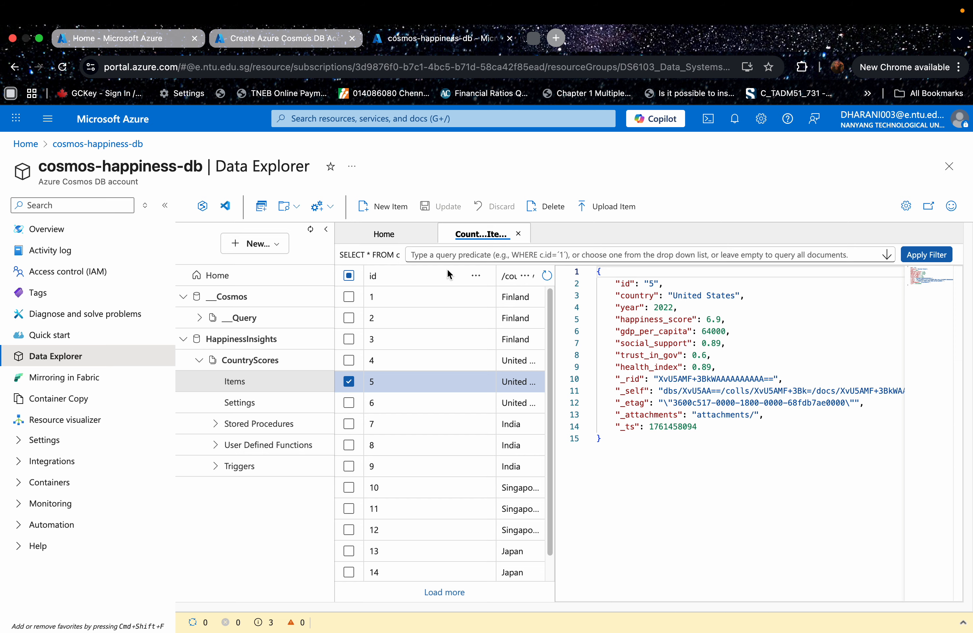
left_click(369, 205)
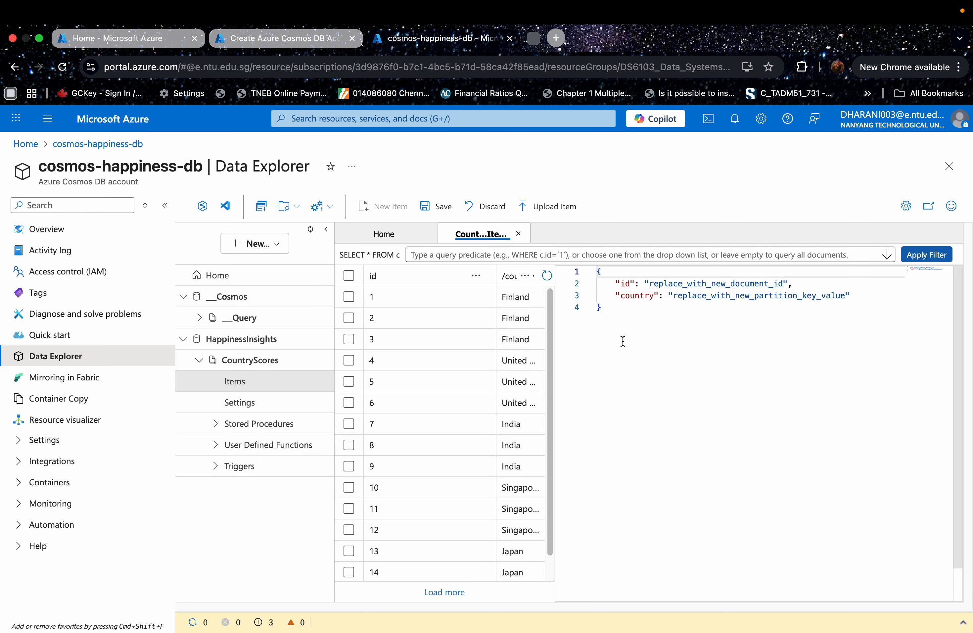
left_click(428, 343)
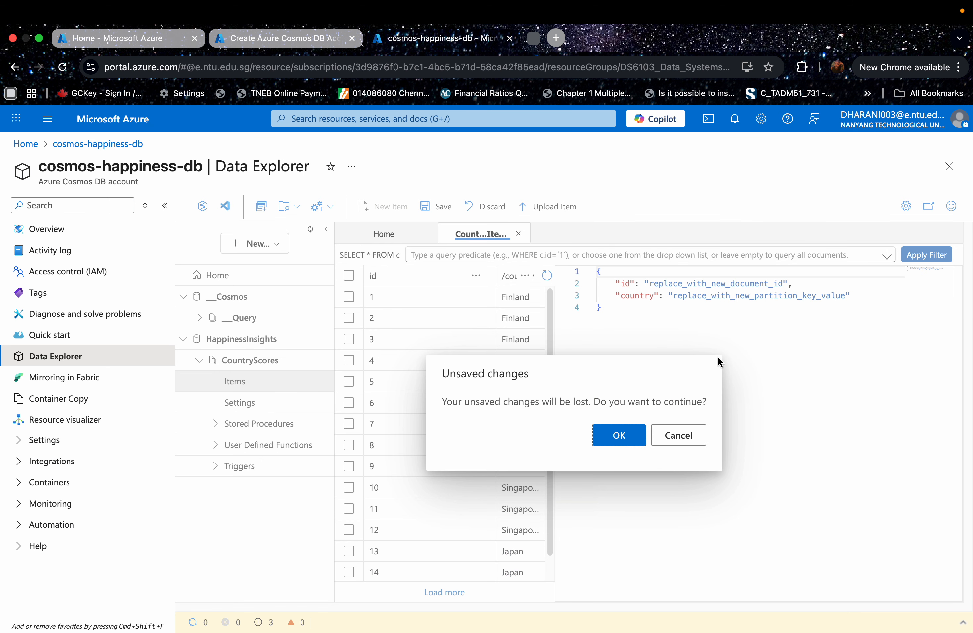
left_click(638, 436)
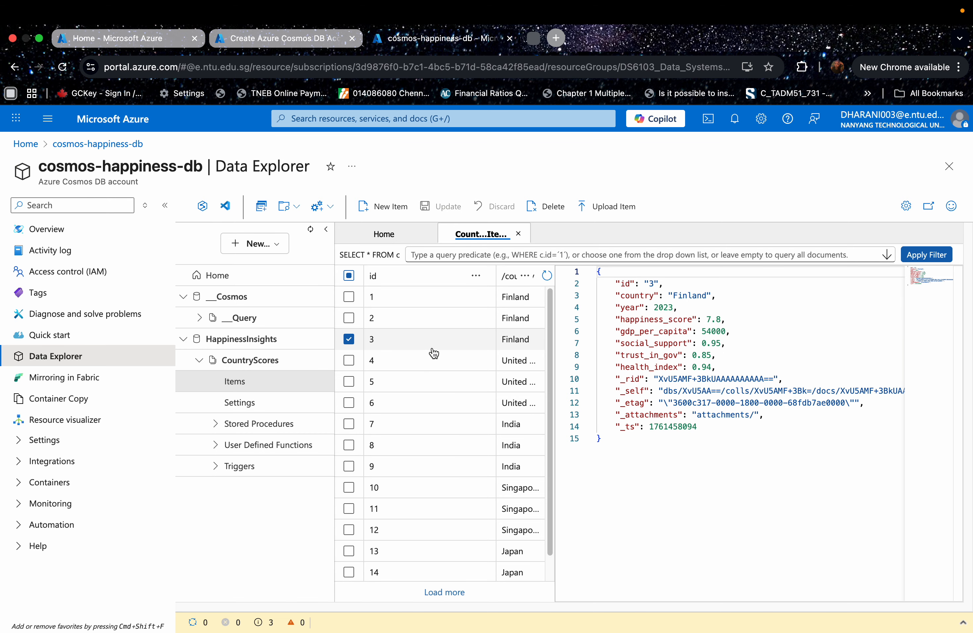
- Inspect the CountryScores documents with ids 8, 10 and 4
left_click(428, 450)
left_click(428, 491)
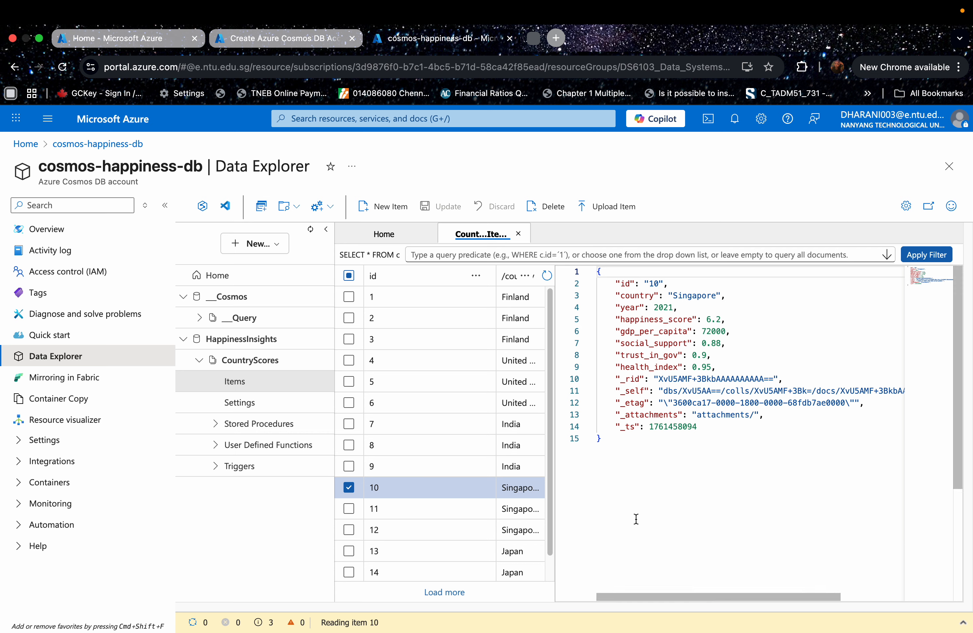
scroll(437, 521, "down", 1)
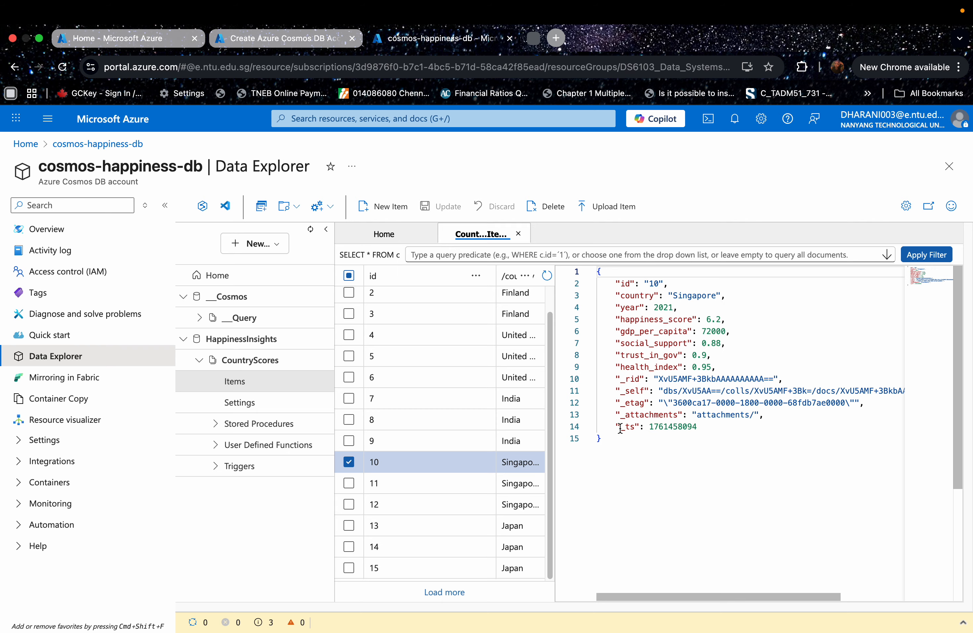
left_click(453, 342)
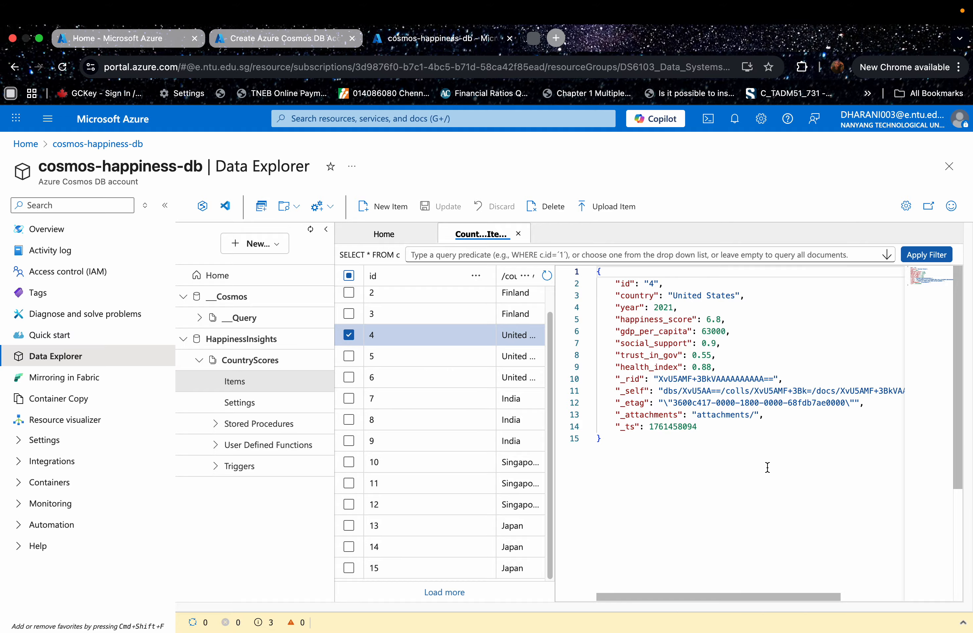
- Inspect the CountryScores container's settings, covering container policies, indexing policy, partition keys and computed properties
left_click(226, 407)
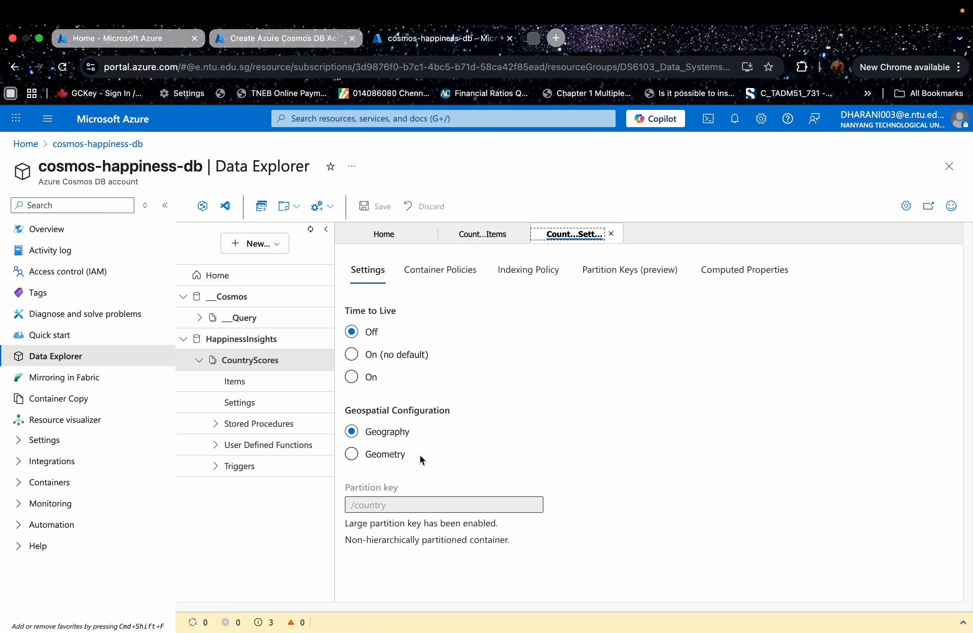
left_click(440, 271)
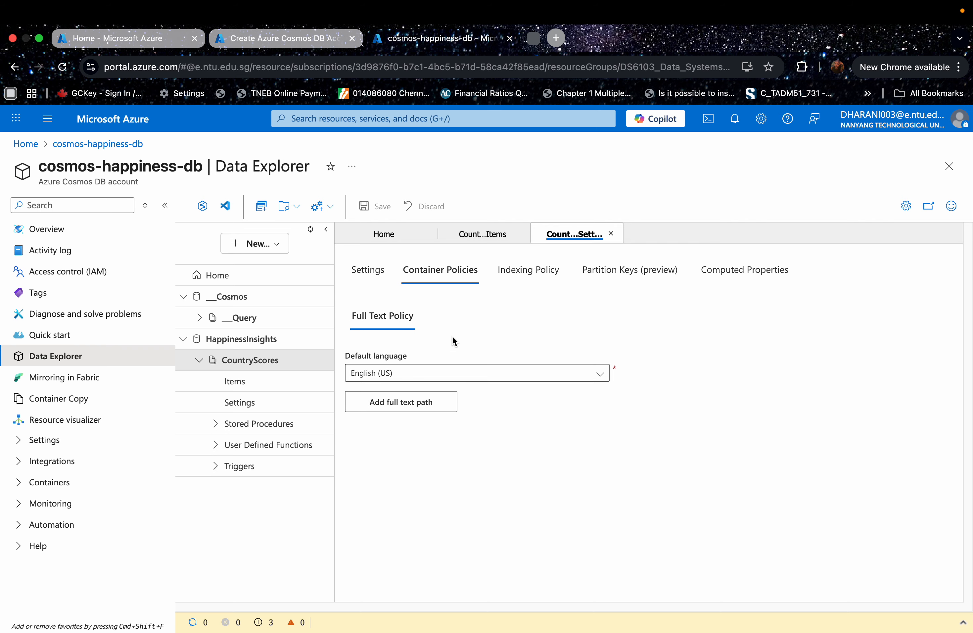
left_click(502, 276)
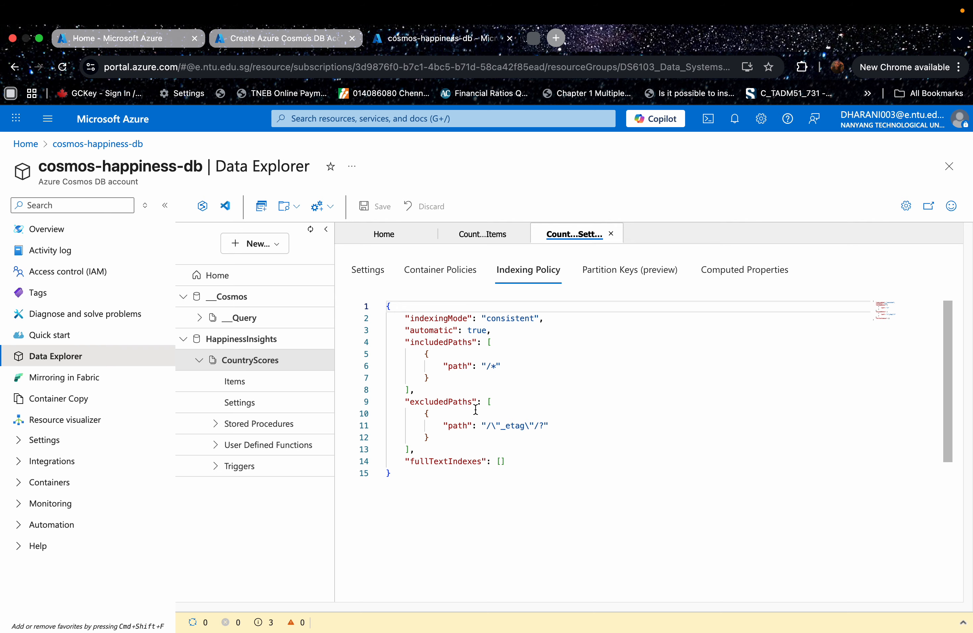
left_click(521, 329)
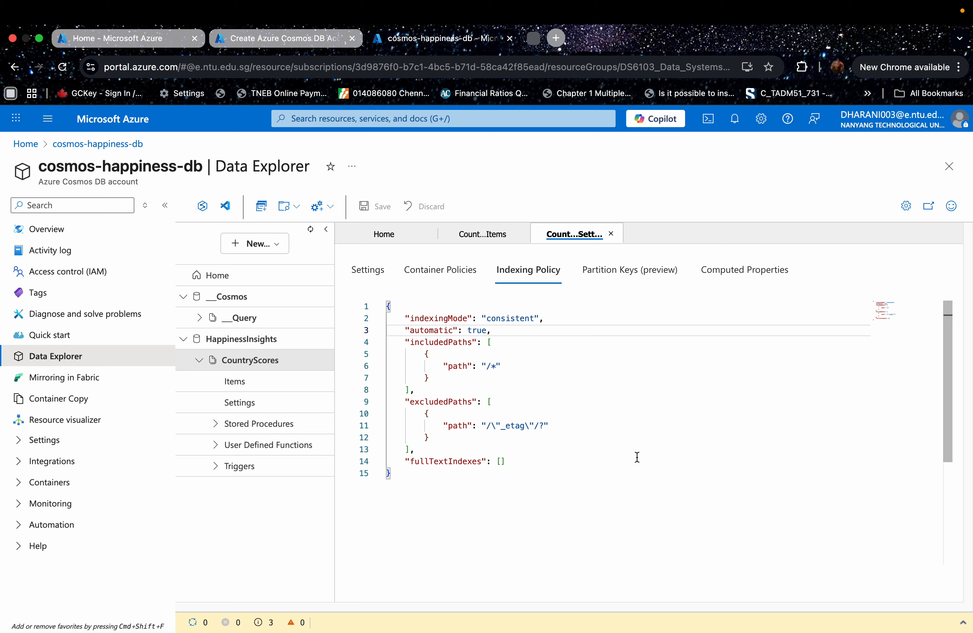
left_click(631, 278)
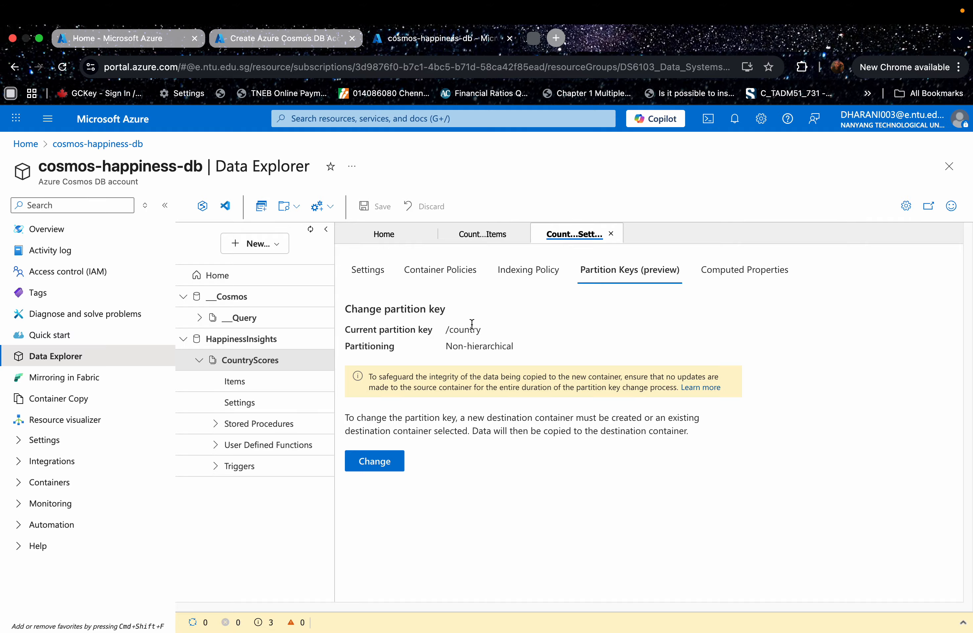
left_click(719, 275)
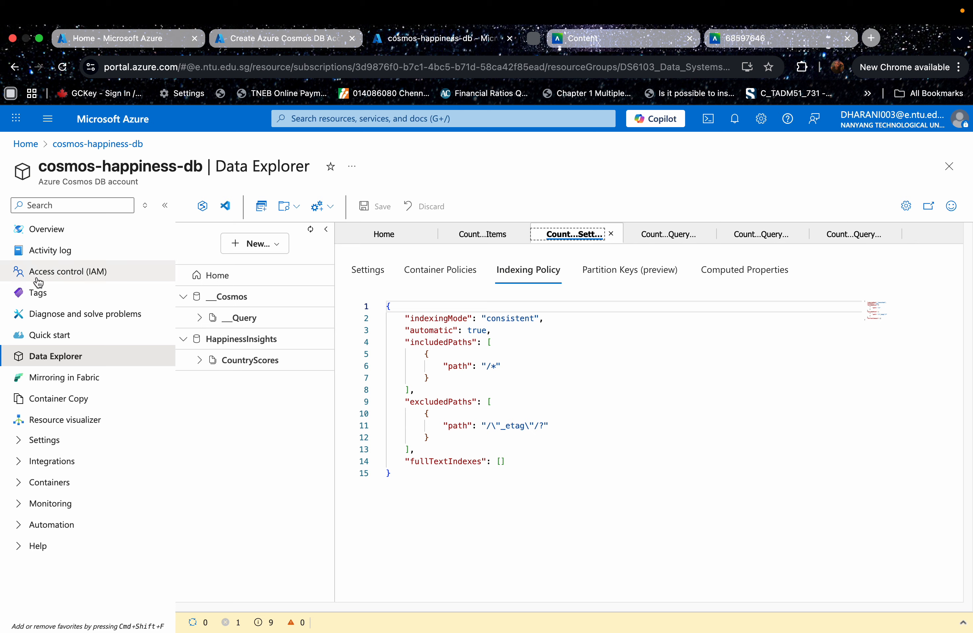
- Run a new CountryScores query: SELECT c.country, c.year, c.happiness_score FROM c WHERE c.country = "Finland" ORDER BY c.year, and enlarge the results area
left_click(261, 210)
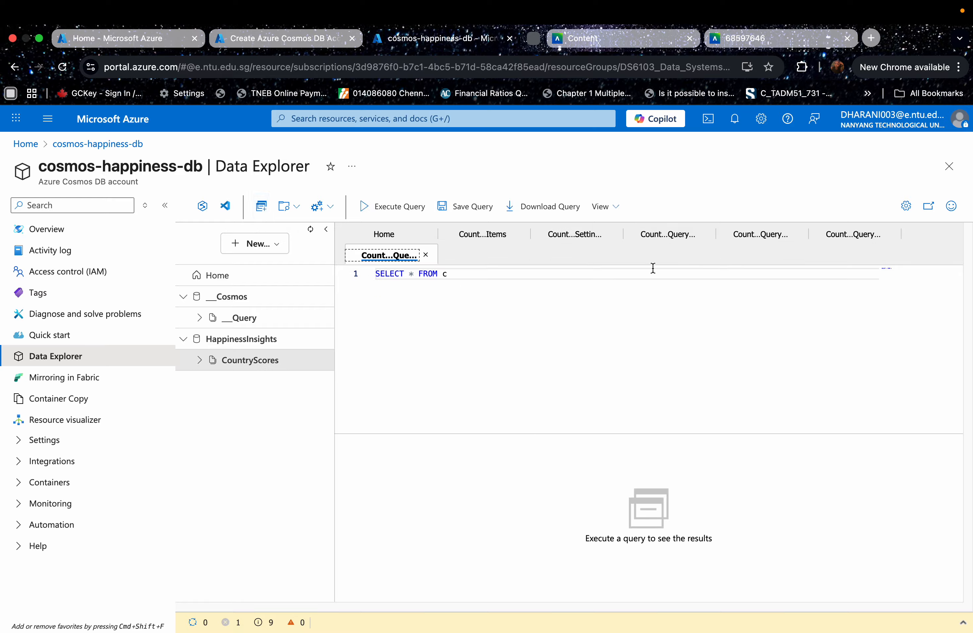
double_click(444, 274)
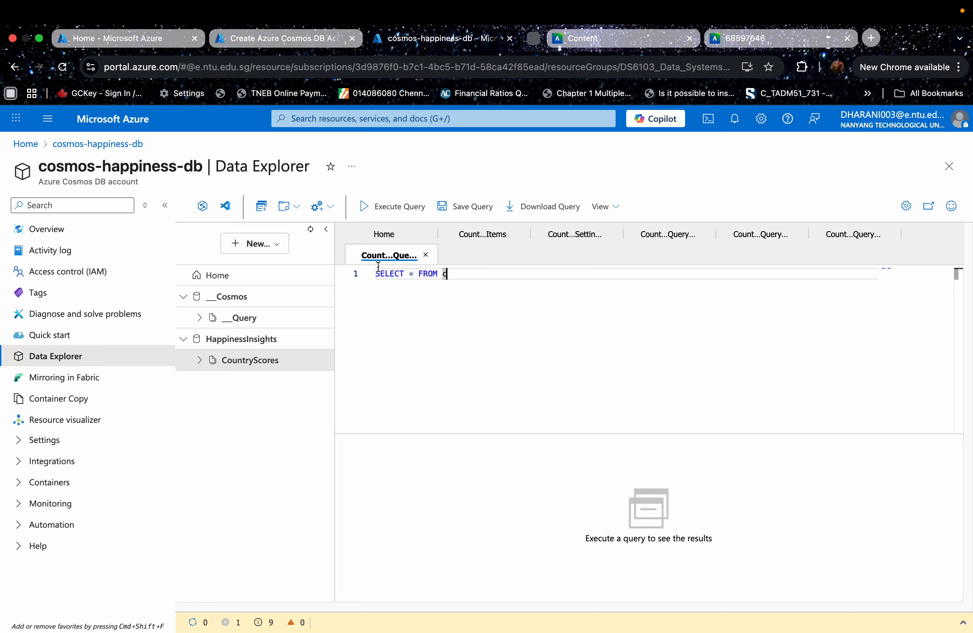
left_click_drag(451, 274, 361, 273)
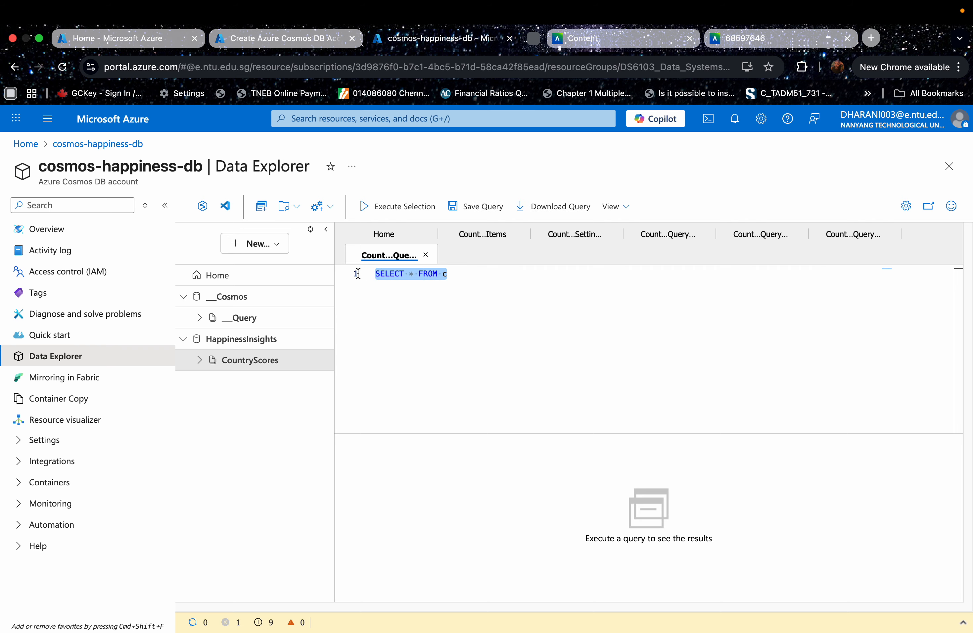
type("SELECT c.country, c.year, c.happiness_score FROM c WHERE c.country = \"Finland\" ORDER BY c.year")
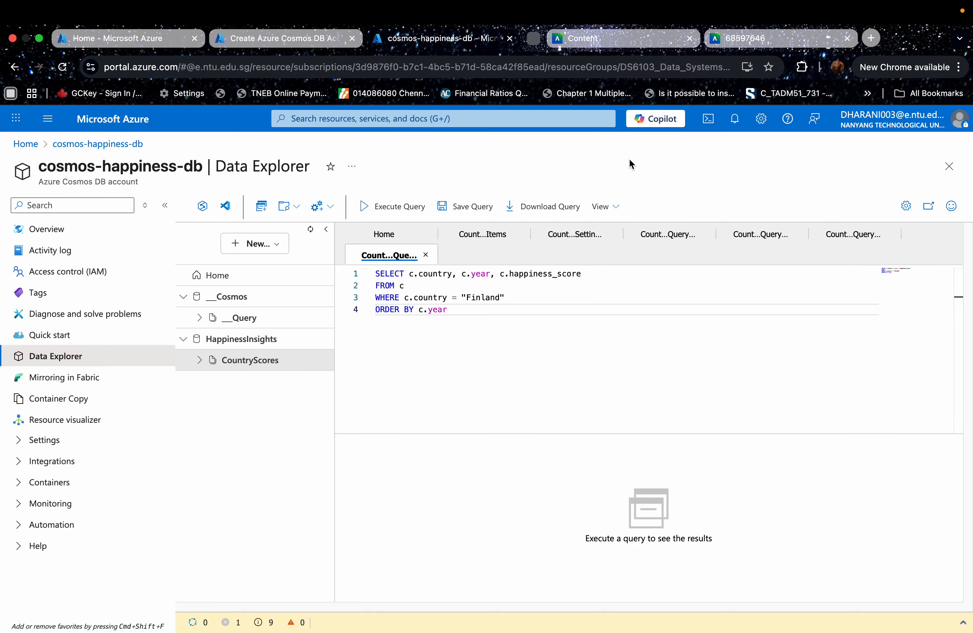
left_click(390, 211)
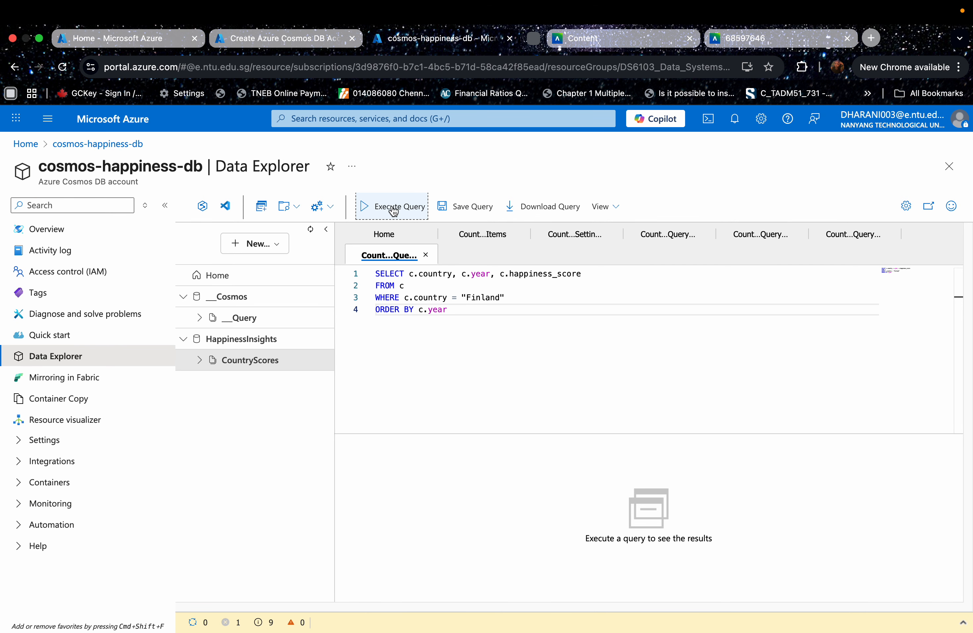
left_click_drag(612, 434, 534, 341)
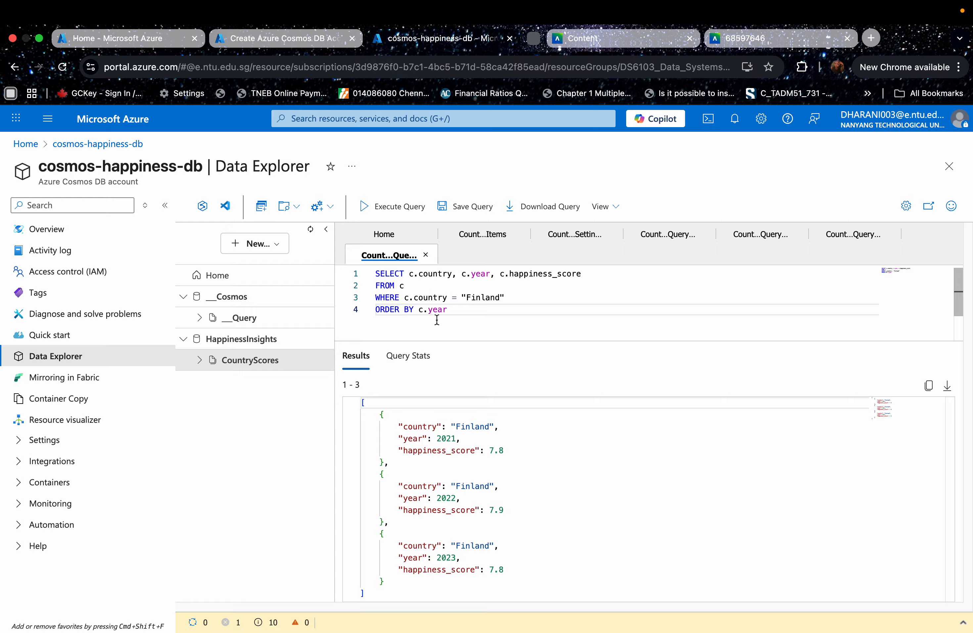
- Review the Finland query's results, its download format options and its query statistics
scroll(476, 502, "down", 2)
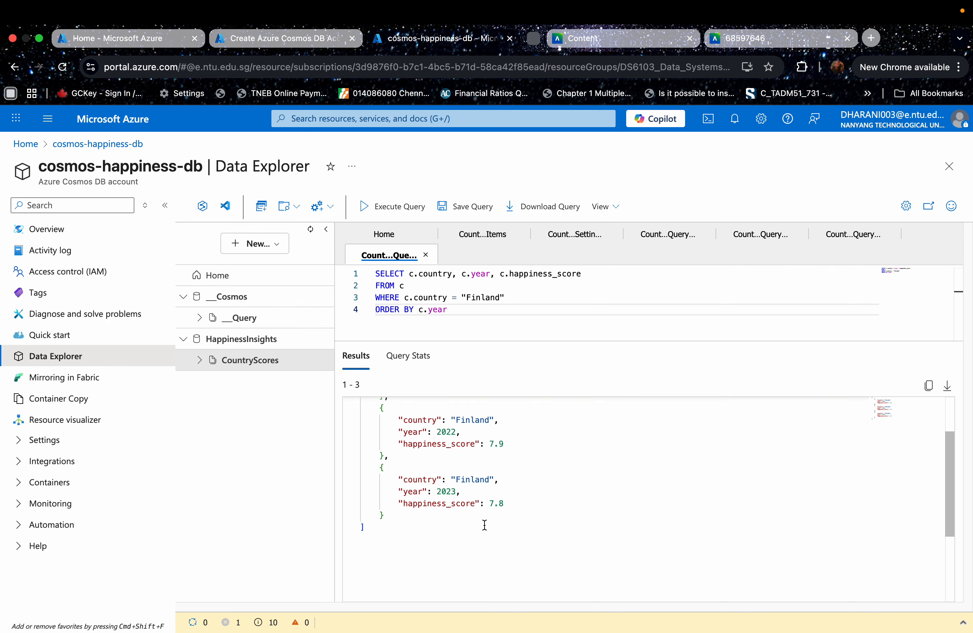
scroll(485, 519, "up", 2)
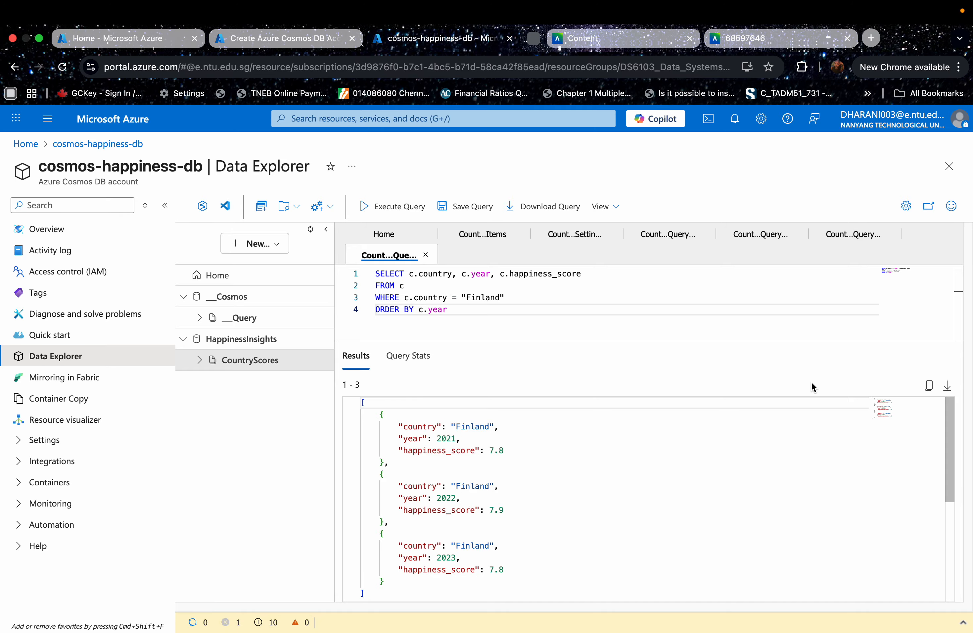
left_click(949, 388)
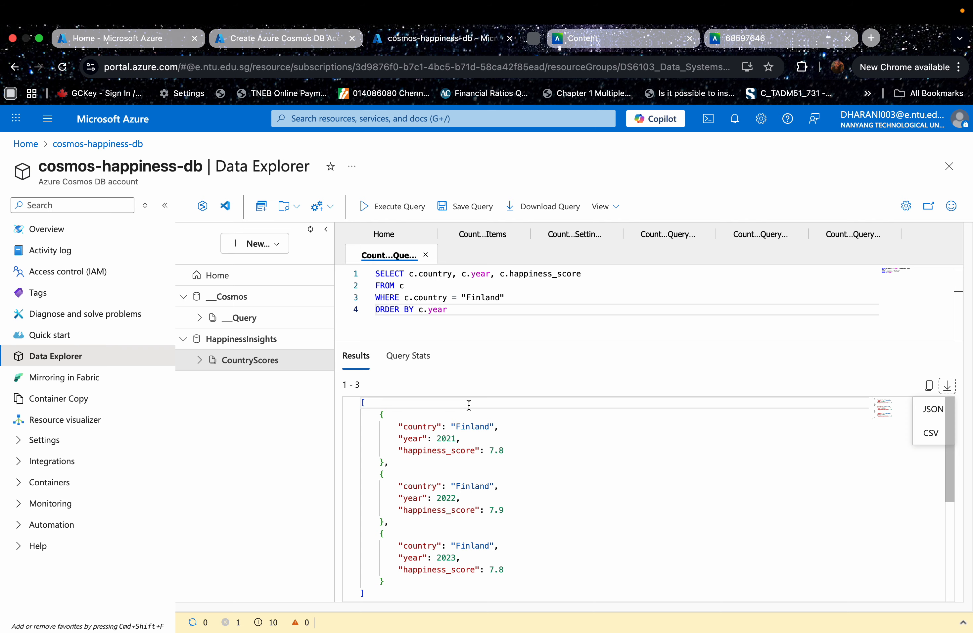
left_click(409, 368)
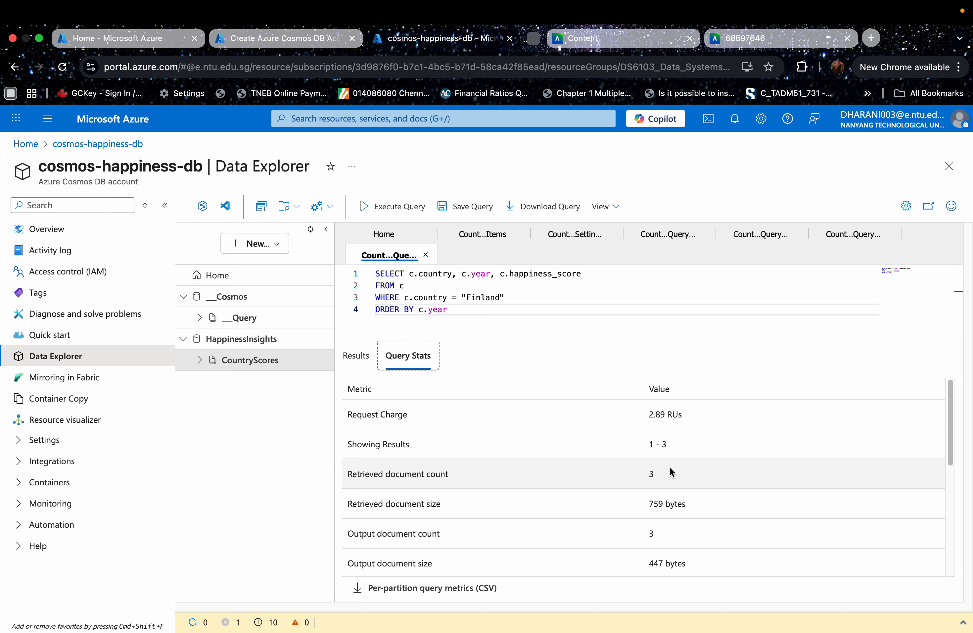
scroll(476, 469, "down", 5)
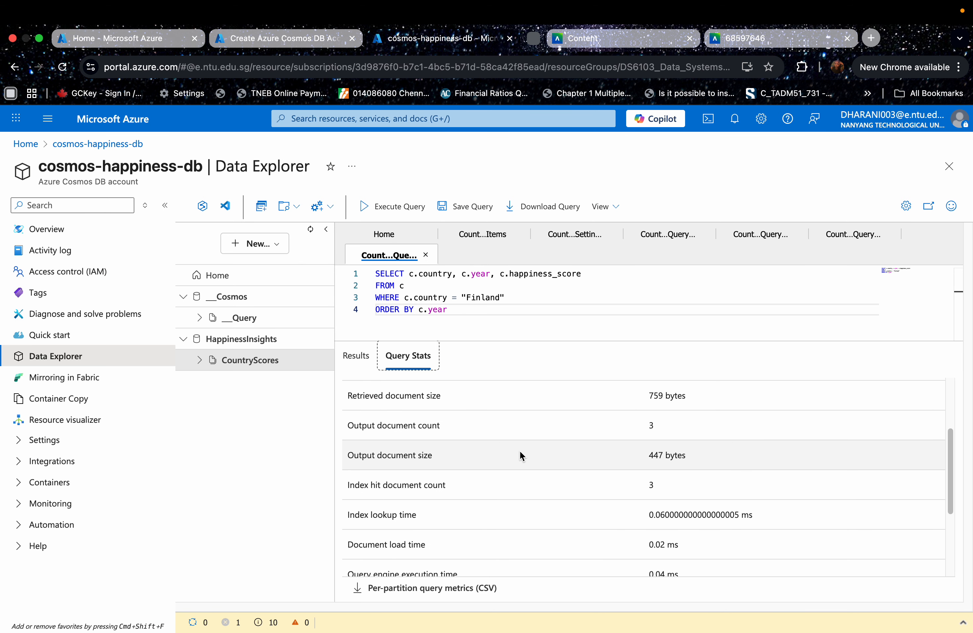
scroll(510, 457, "down", 6)
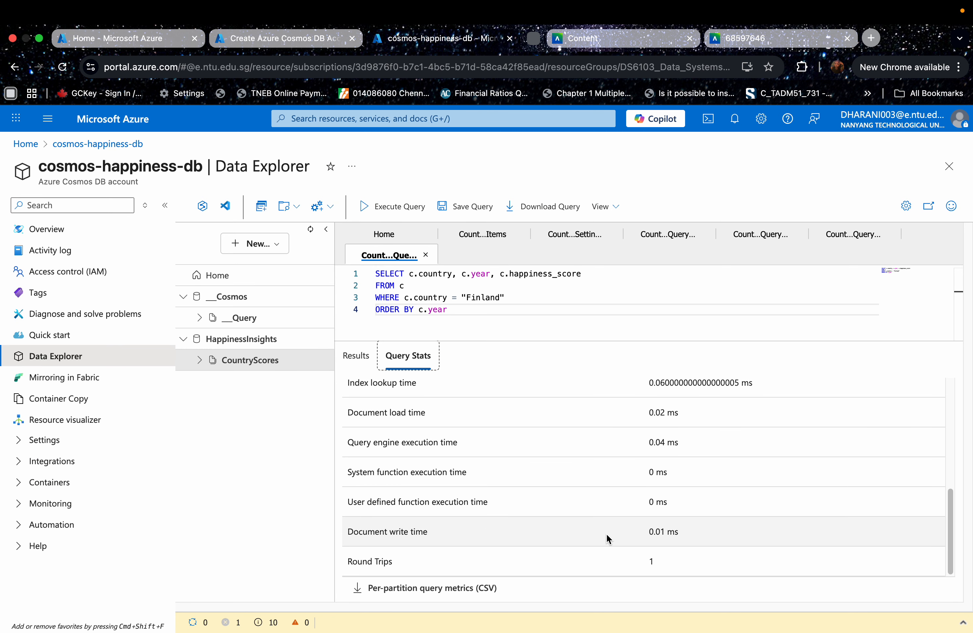
scroll(651, 494, "up", 6)
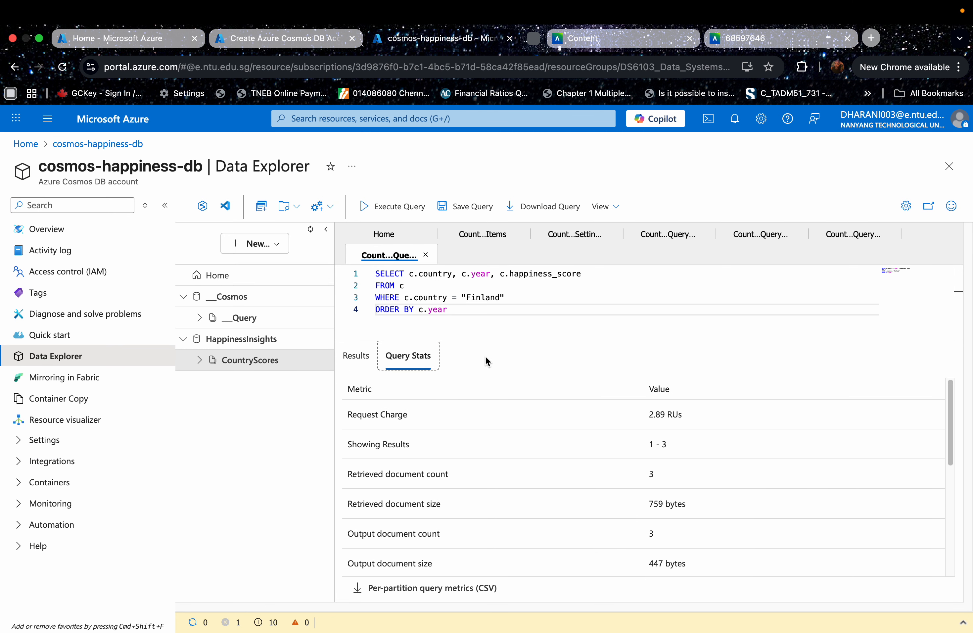
- Review the query and results for happiness_score above 7.0 and trust_in_gov above 0.7, sorted by descending happiness_score
left_click(653, 236)
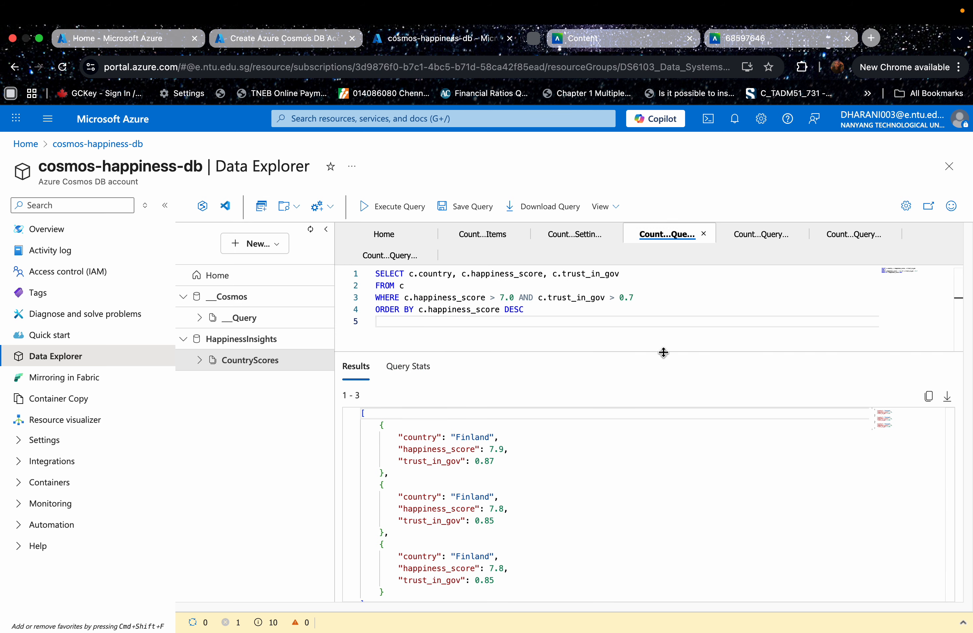
left_click_drag(664, 353, 663, 366)
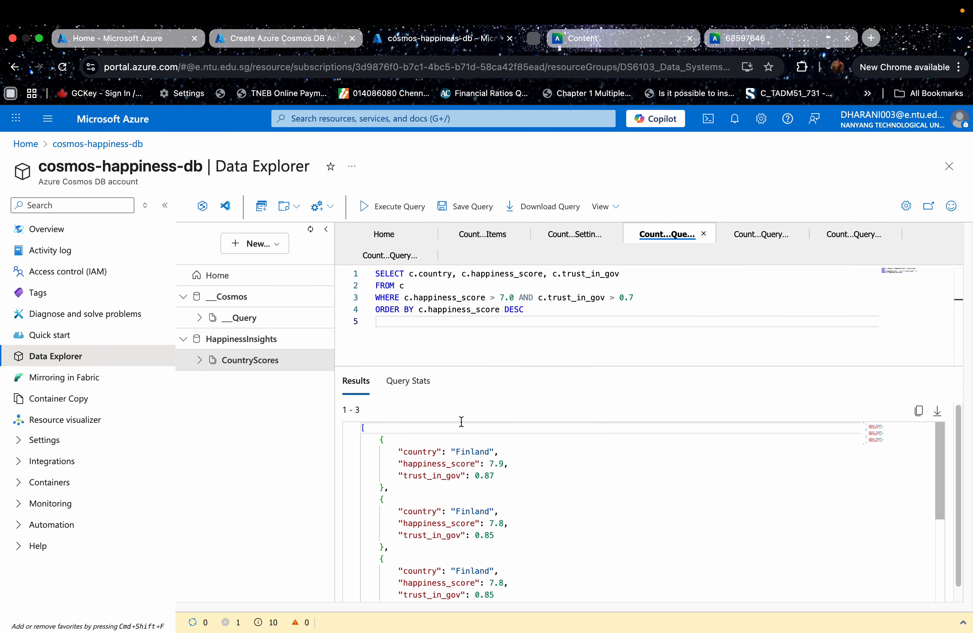
scroll(582, 446, "down", 3)
scroll(587, 460, "up", 3)
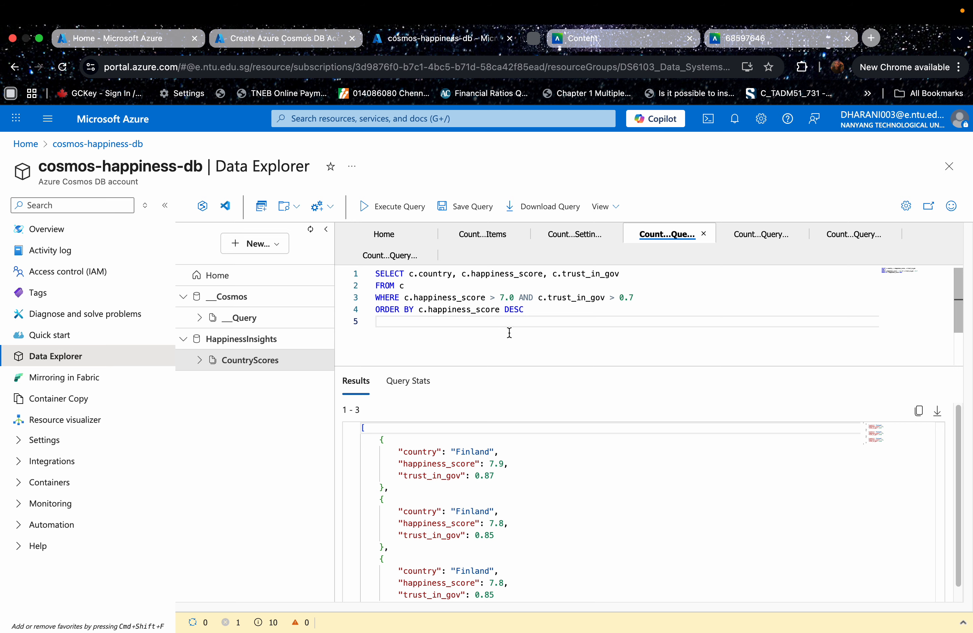
scroll(534, 506, "down", 1)
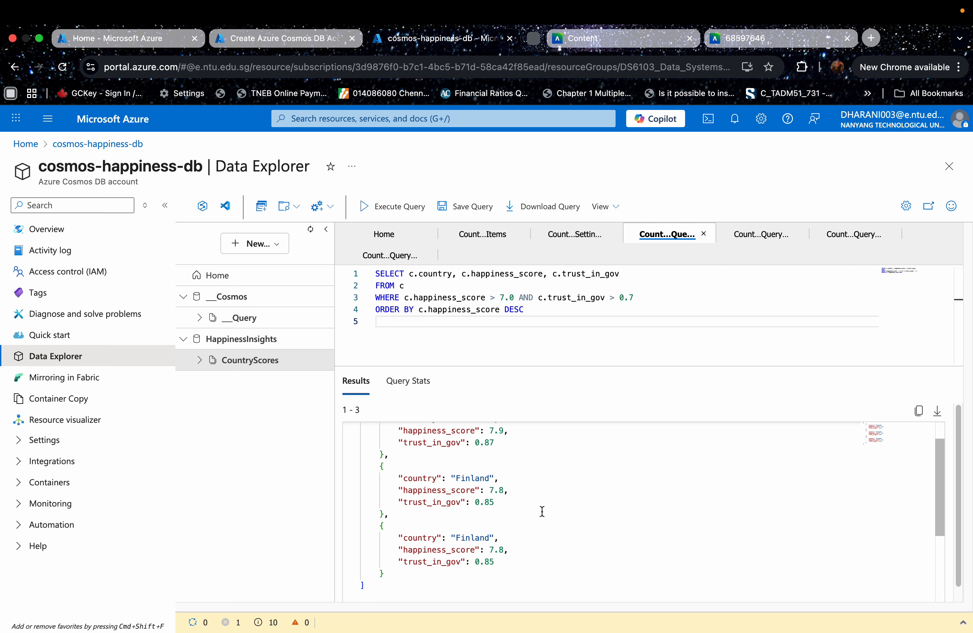
scroll(544, 513, "up", 1)
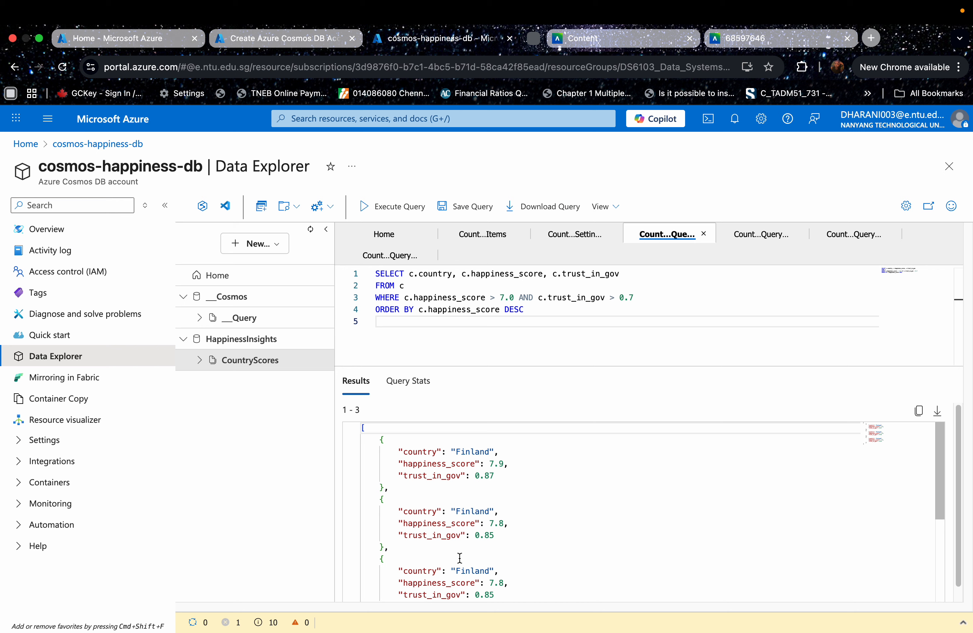
scroll(466, 546, "down", 1)
scroll(510, 534, "up", 1)
- Examine the AVG(c.happiness_score) expression and the country grouping in the avg_happiness query
left_click(748, 240)
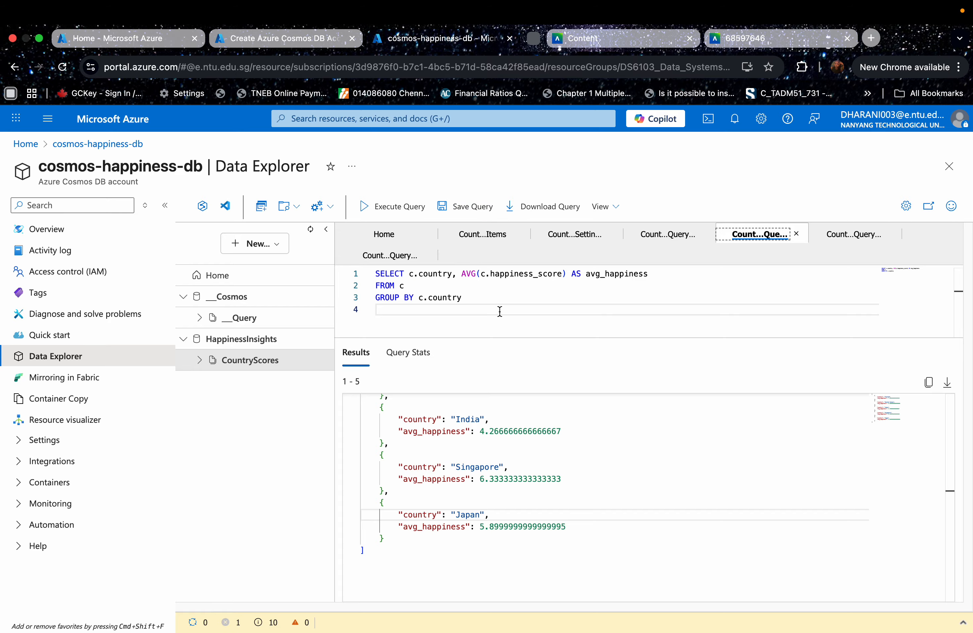
double_click(467, 274)
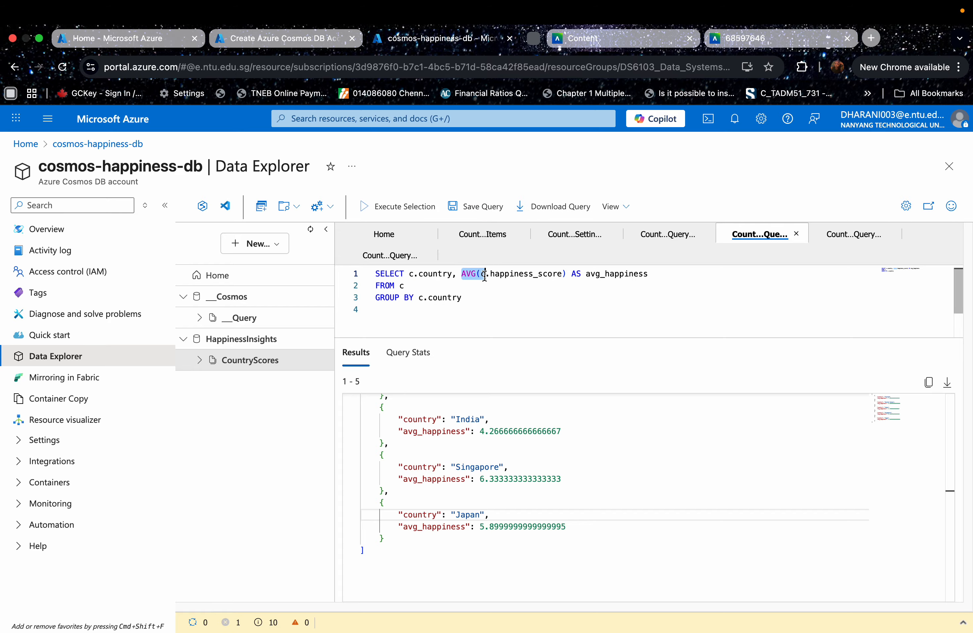
left_click(528, 304)
left_click_drag(462, 275, 561, 275)
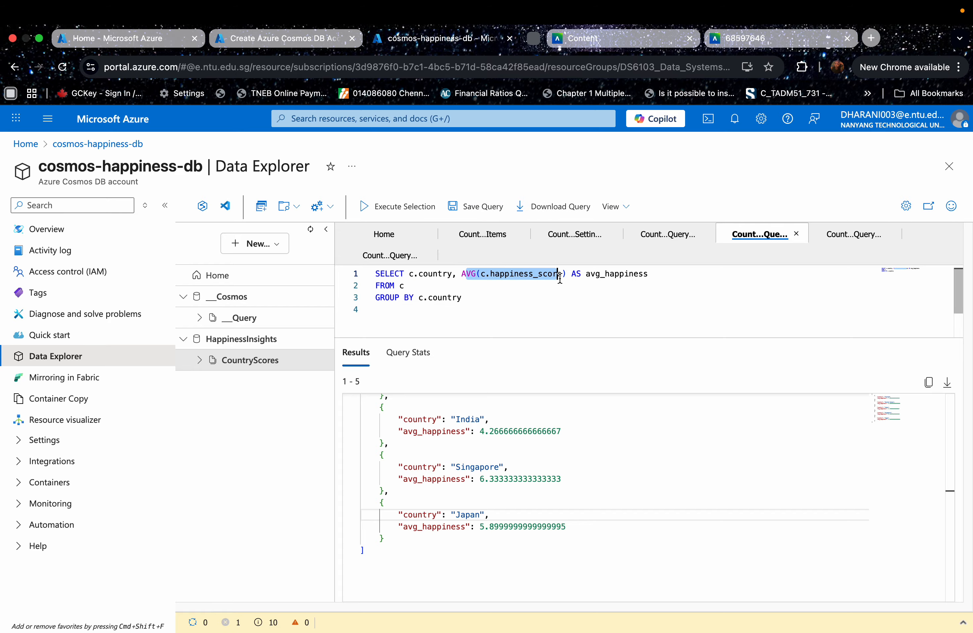
left_click(624, 282)
left_click(423, 274)
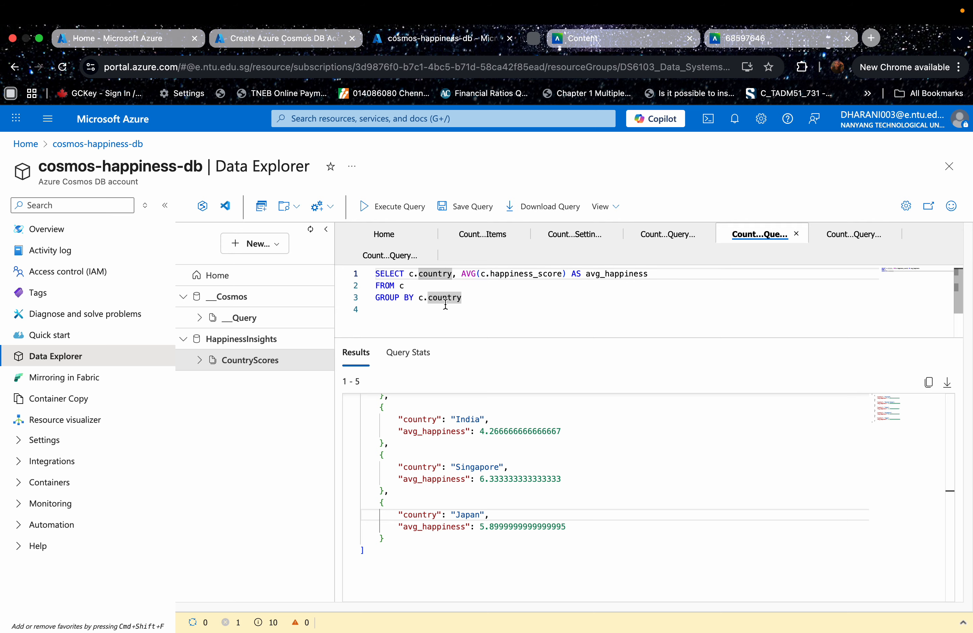
- Read through the average happiness results for each country, including Finland and the United States
scroll(565, 498, "up", 5)
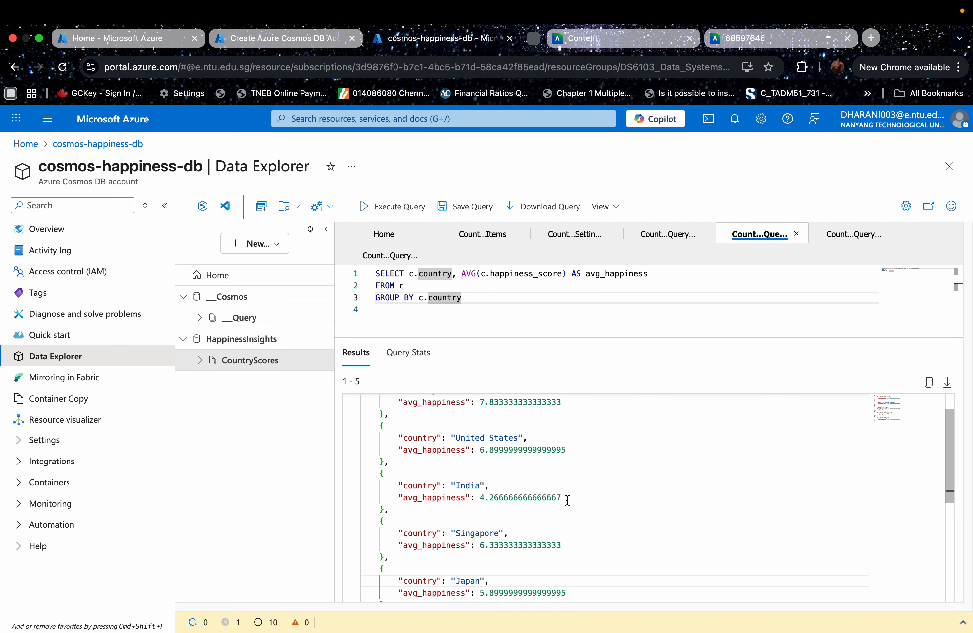
left_click_drag(480, 432, 592, 435)
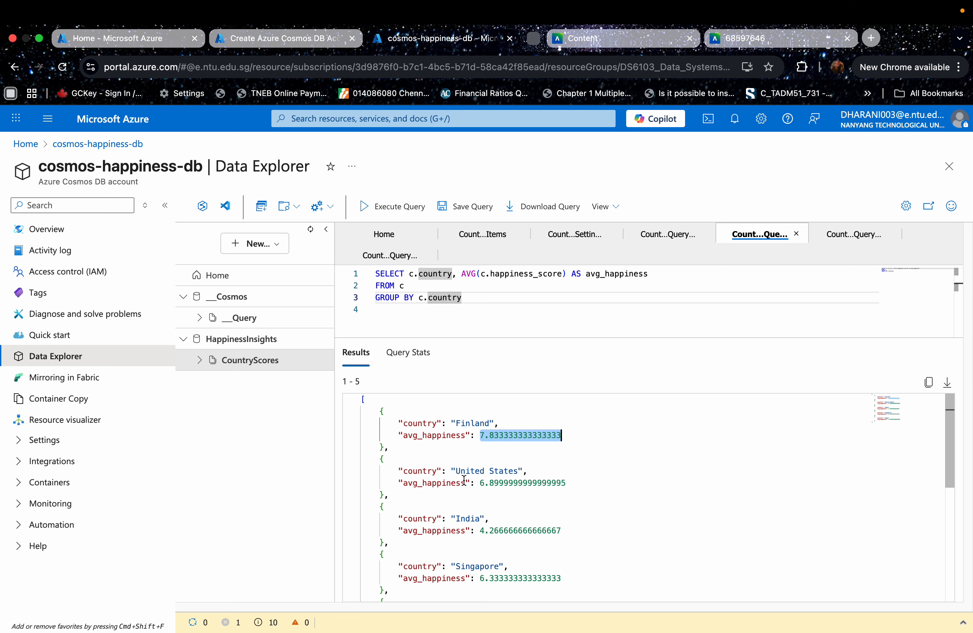
left_click_drag(461, 483, 593, 491)
scroll(594, 491, "down", 3)
scroll(594, 491, "down", 3)
scroll(582, 464, "up", 6)
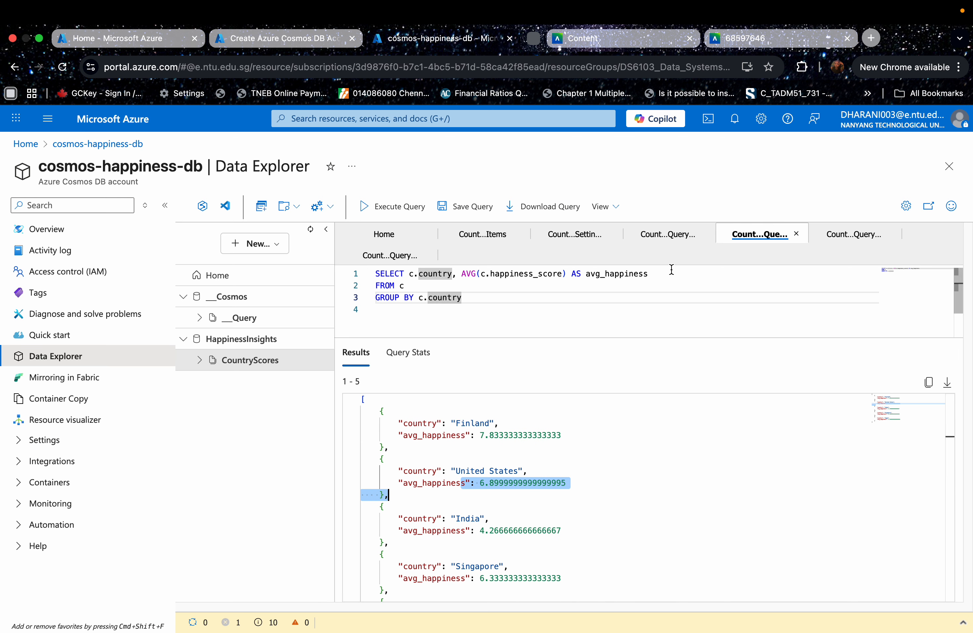
- Run the query sorting country, year and happiness_score by c.country, c.year, and examine its entry in the notification log
left_click(651, 239)
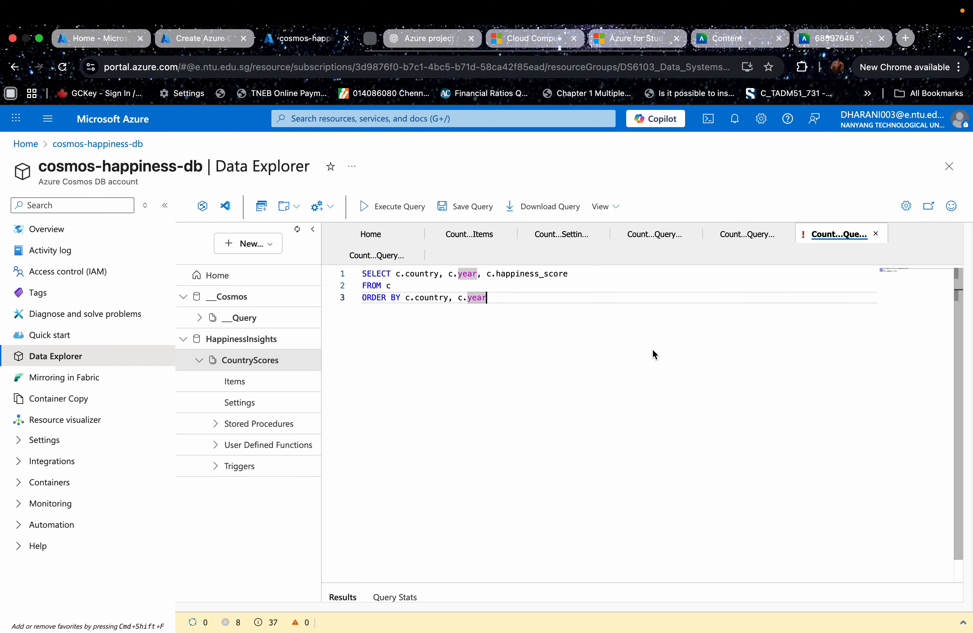
left_click(397, 217)
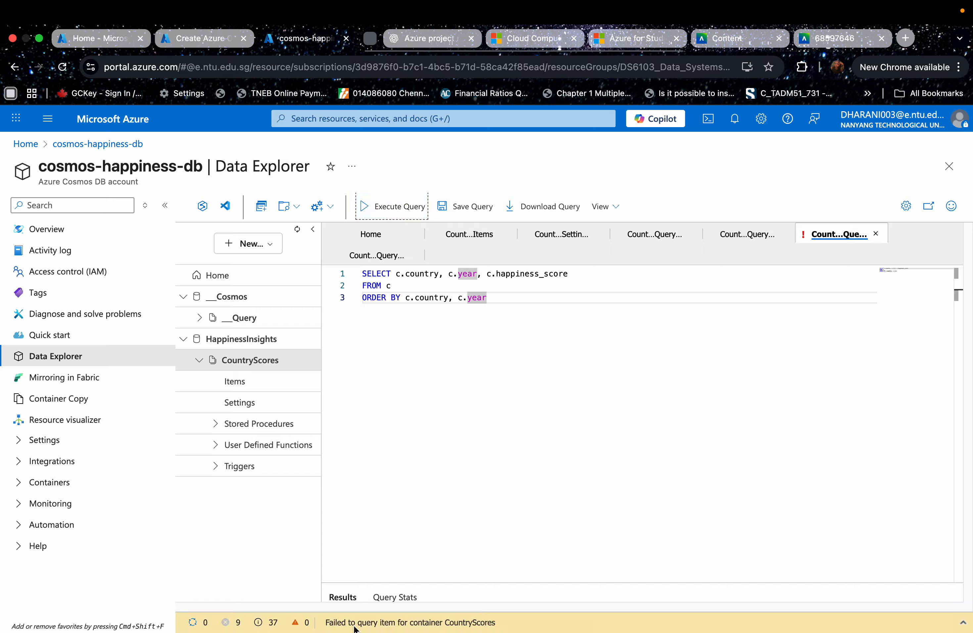
left_click(950, 624)
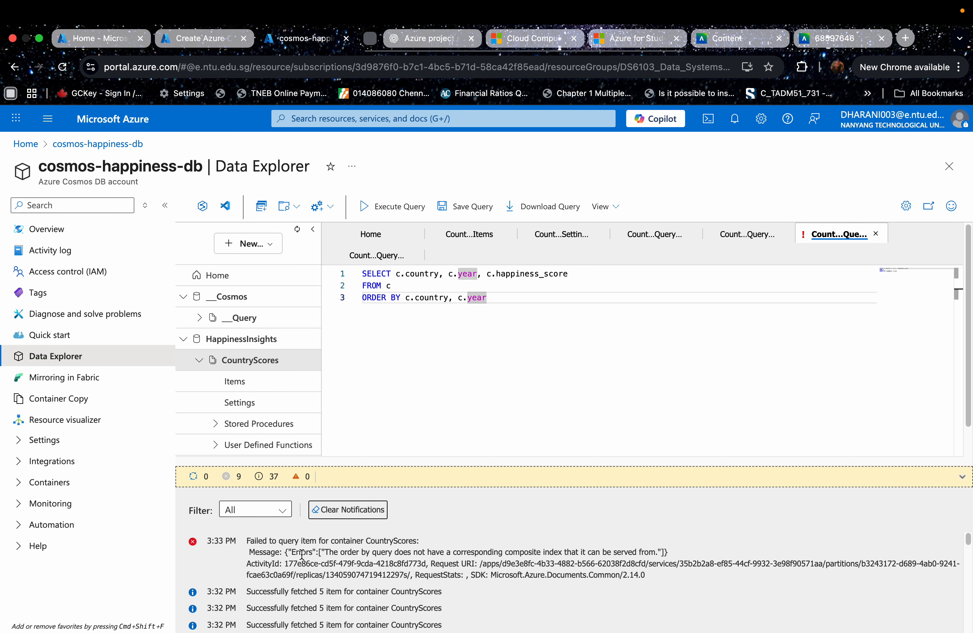
left_click_drag(385, 552, 660, 555)
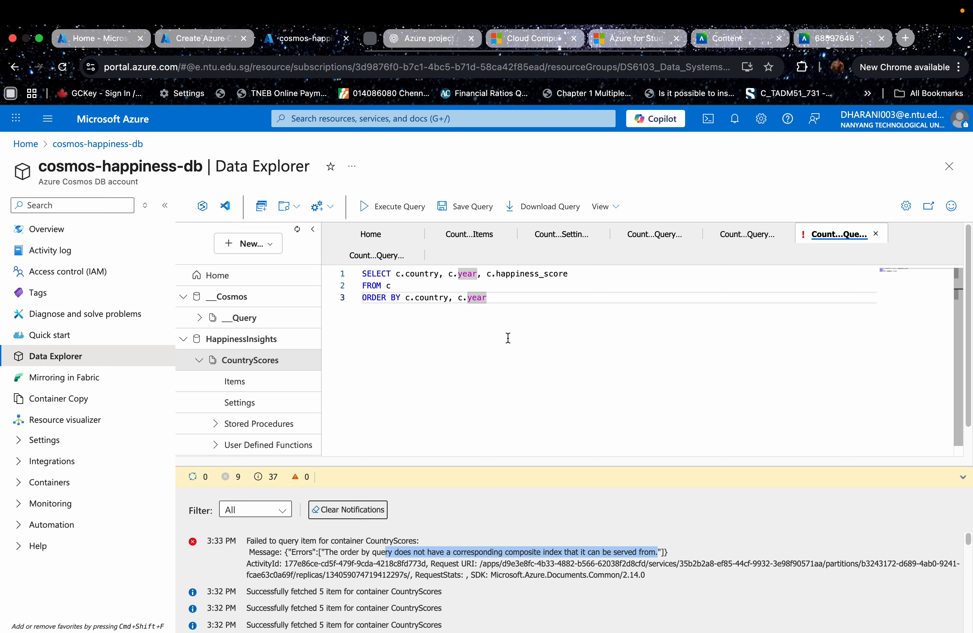
- Replace the CountryScores indexing policy with the copied composite-index version, including /year ascending with /gdp_per_capita descending, and save it
left_click(237, 401)
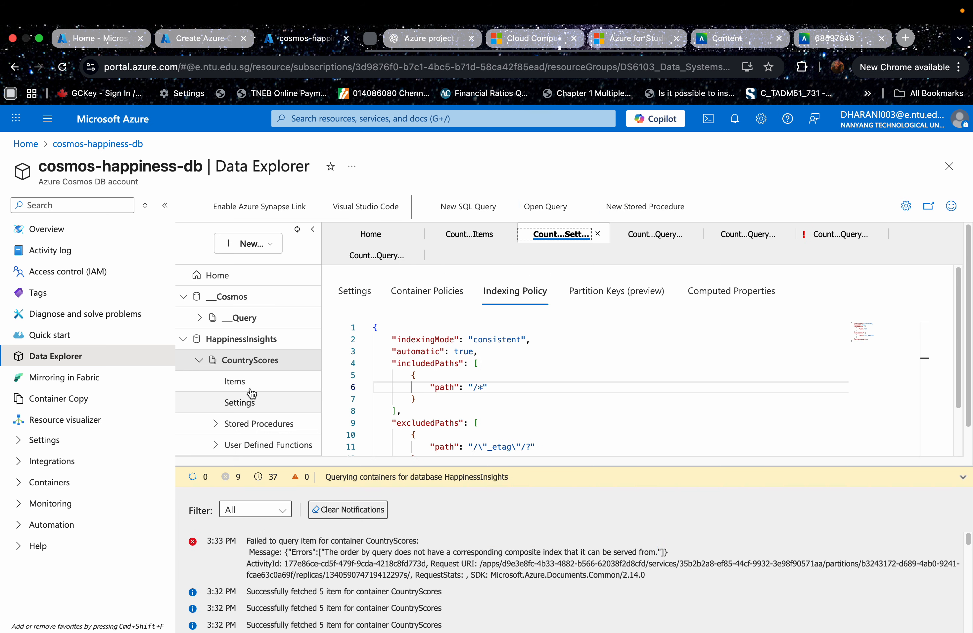
left_click(808, 481)
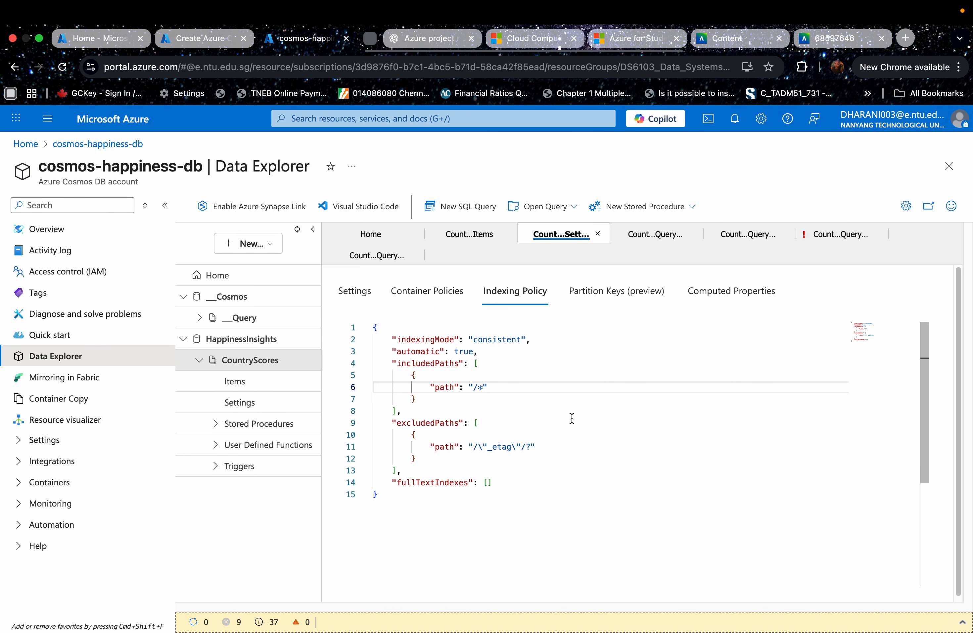
left_click_drag(441, 503, 373, 328)
key("super+v")
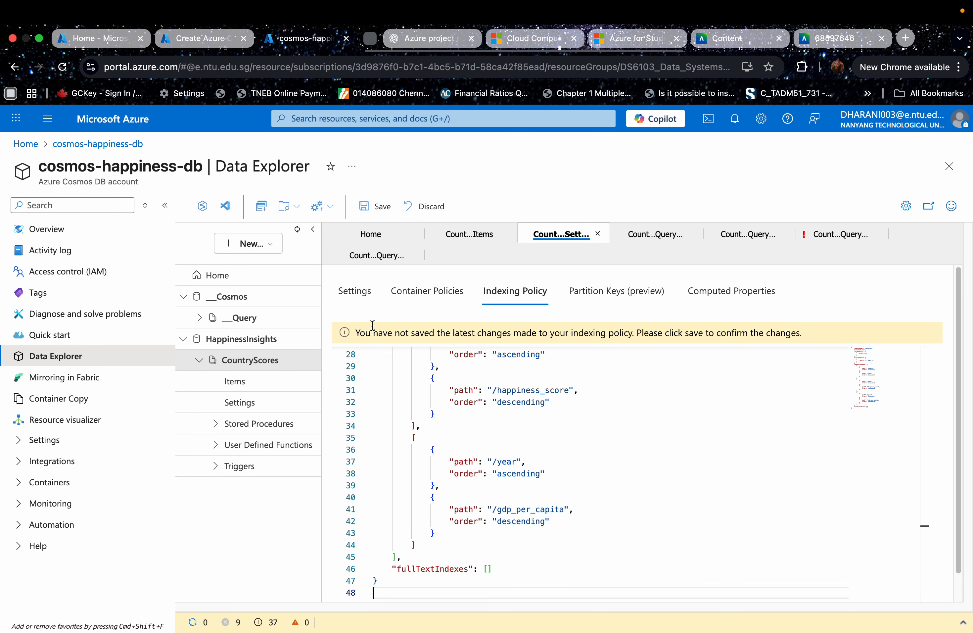
left_click(375, 218)
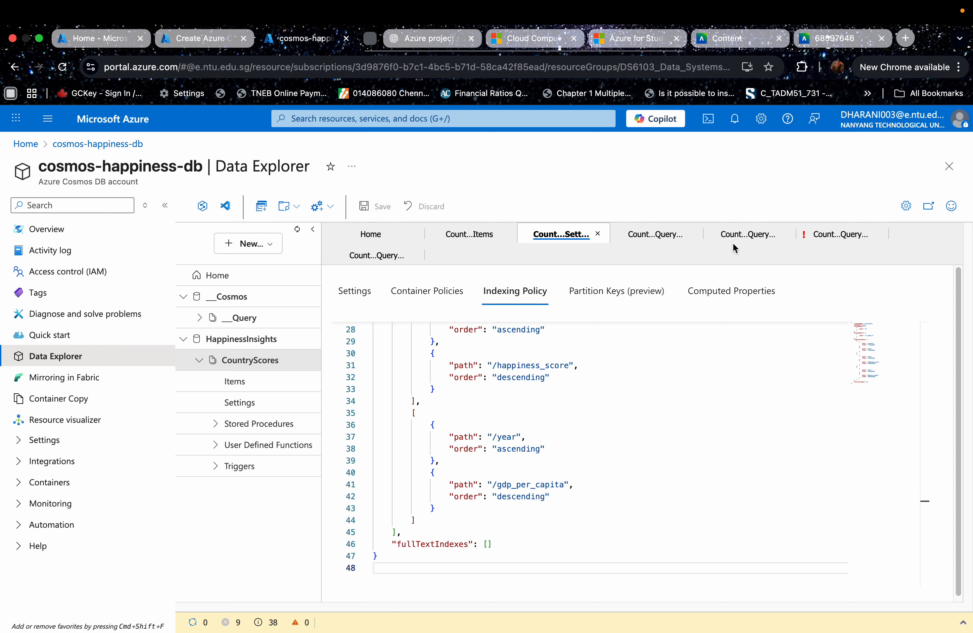
- Rerun the query sorting country, year and happiness_score by c.country, c.year, and enlarge the results area to show the returned items
left_click(840, 234)
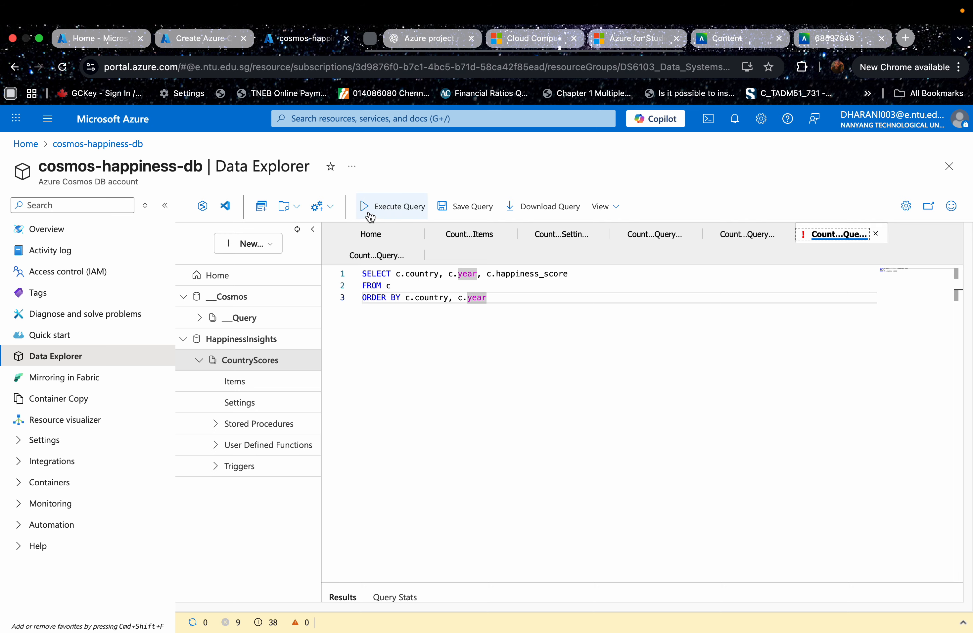
left_click(371, 210)
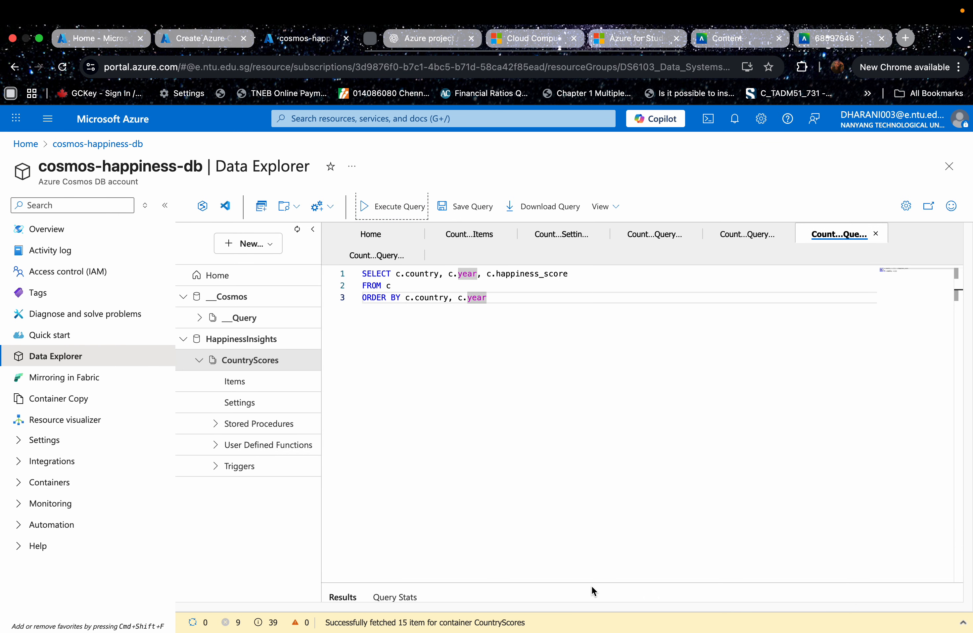
left_click_drag(640, 581, 634, 314)
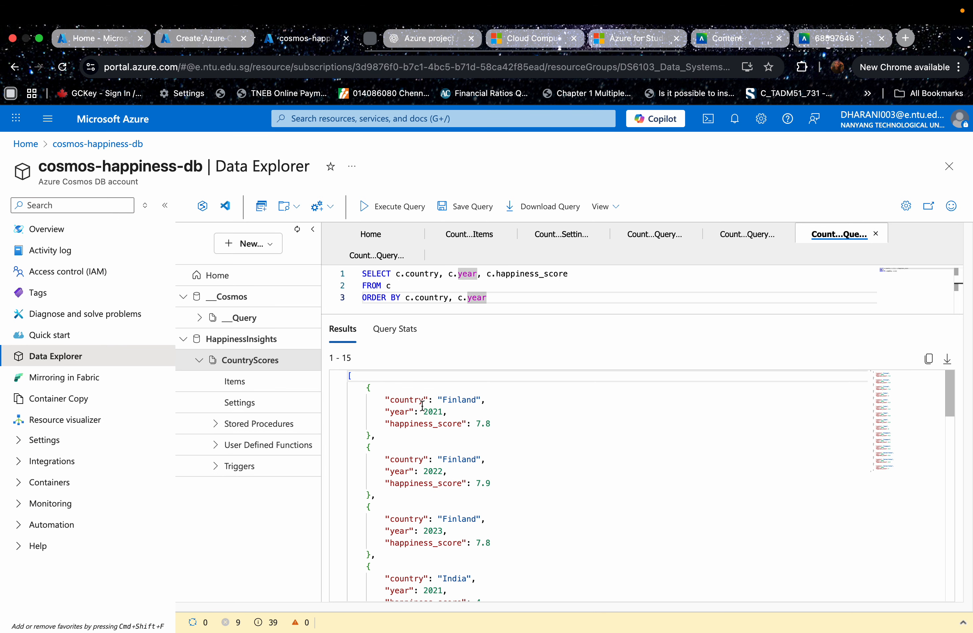